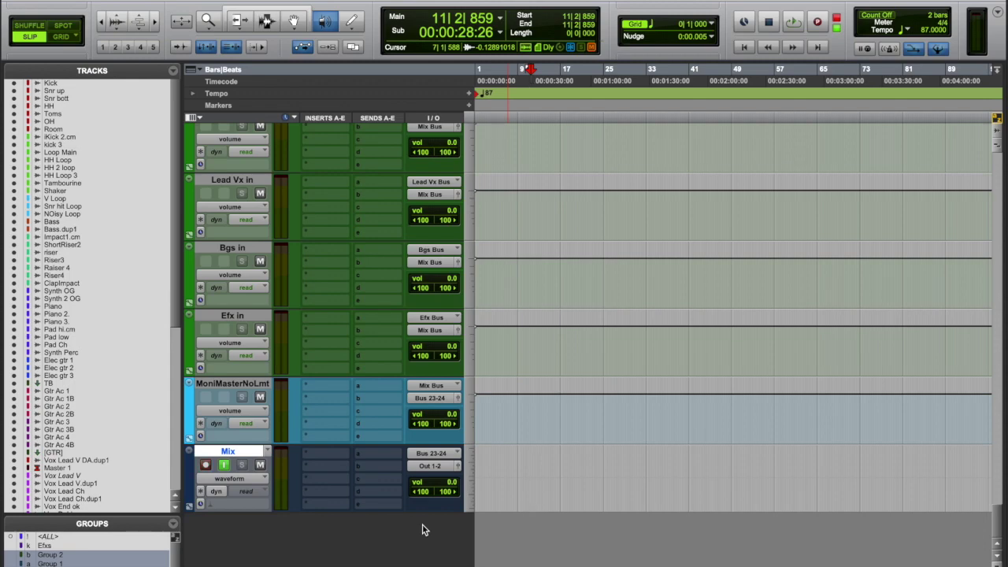
- Bring up the macOS Spotlight search bar with Cmd+Space over the Pro Tools mix session
{"action": "key", "text": "super+space"}
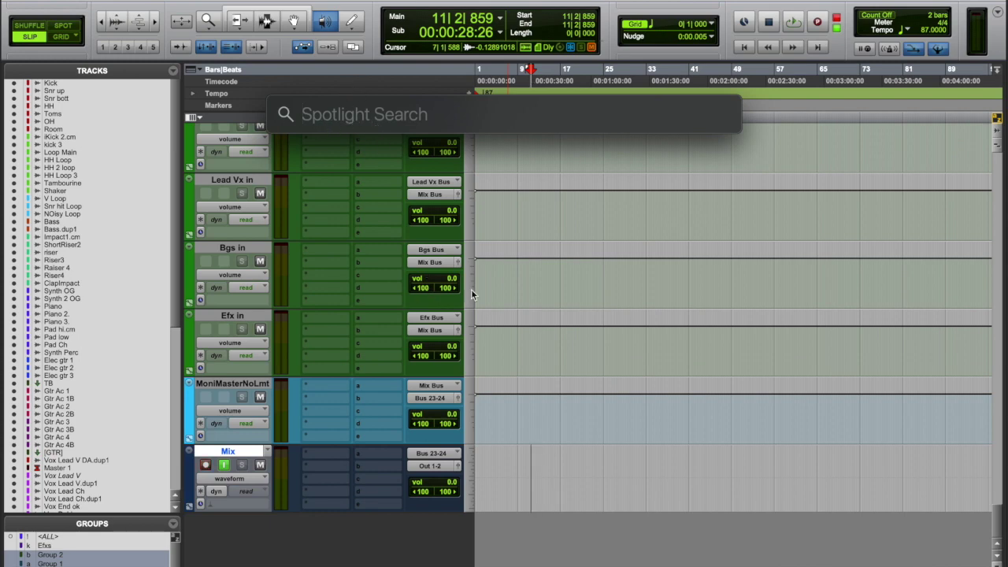
- Uncheck Show Spotlight search under Keyboard > Shortcuts > Spotlight, then return to Pro Tools
{"action": "key", "text": "Escape"}
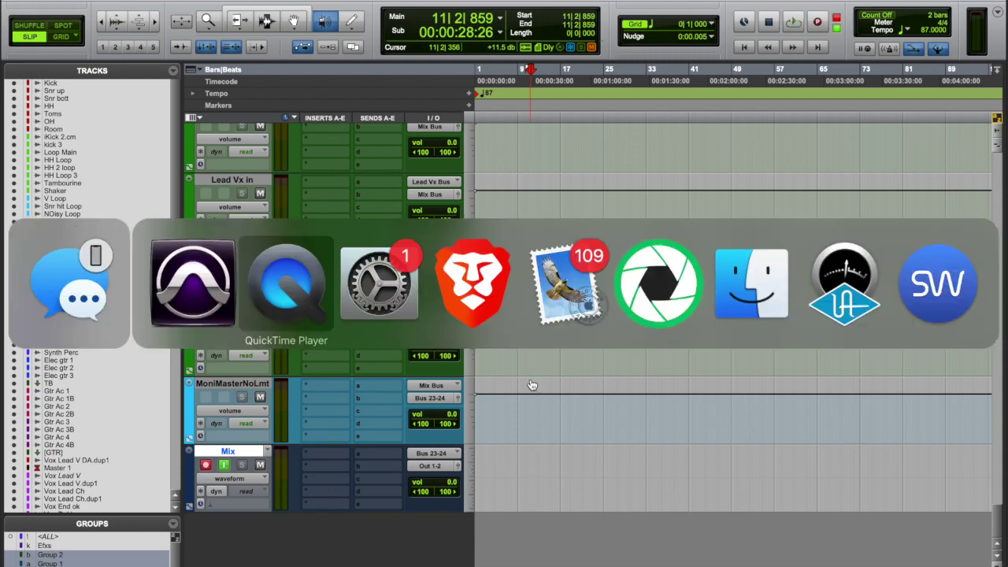
{"action": "key", "text": "super+Tab"}
{"action": "key", "text": "super+Tab"}
{"action": "key", "text": "super+Tab"}
{"action": "key", "text": "super+Tab"}
{"action": "key", "text": "super+Tab"}
{"action": "key", "text": "super+Tab"}
{"action": "key", "text": "super+Tab"}
{"action": "key", "text": "super+Tab"}
{"action": "key", "text": "super+Tab"}
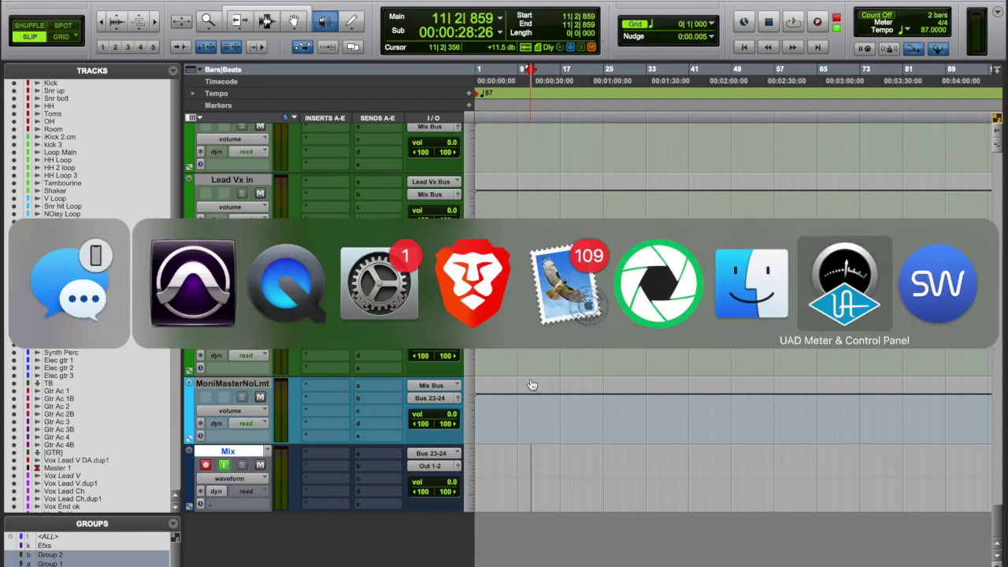
{"action": "key", "text": "super+Tab"}
{"action": "key", "text": "super+Tab"}
{"action": "key", "text": "super+Tab"}
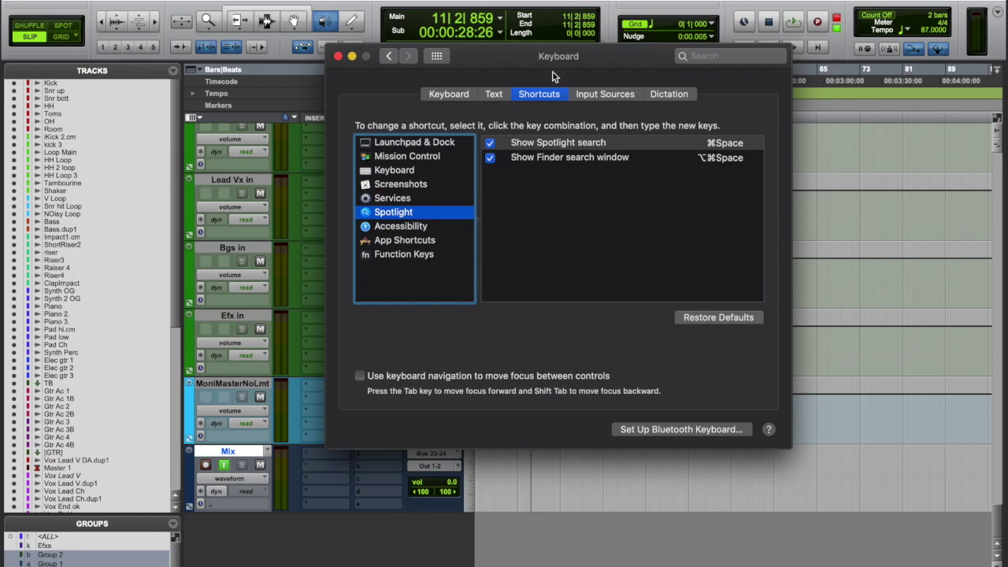
{"action": "left_click", "coordinate": [436, 55]}
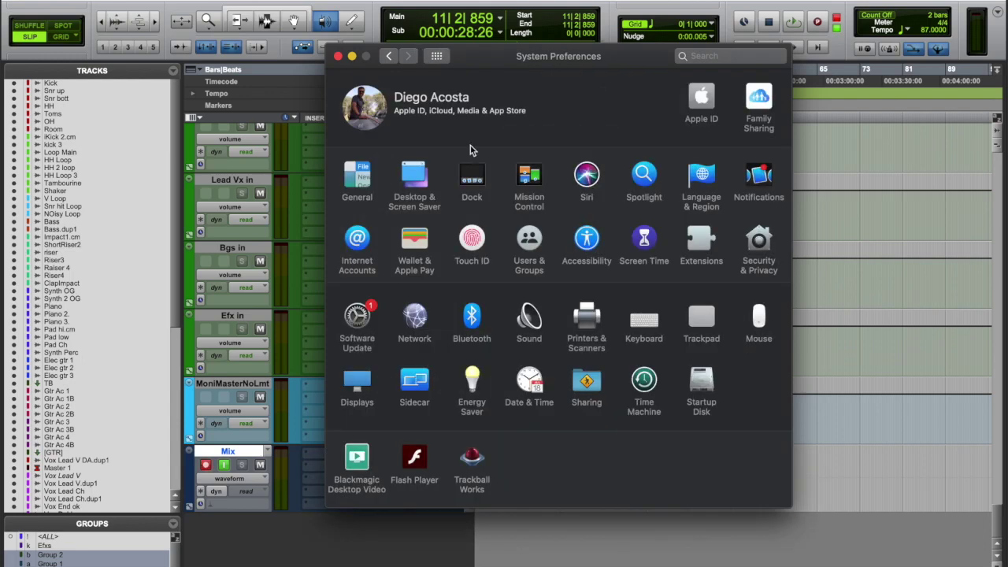
{"action": "left_click", "coordinate": [646, 323]}
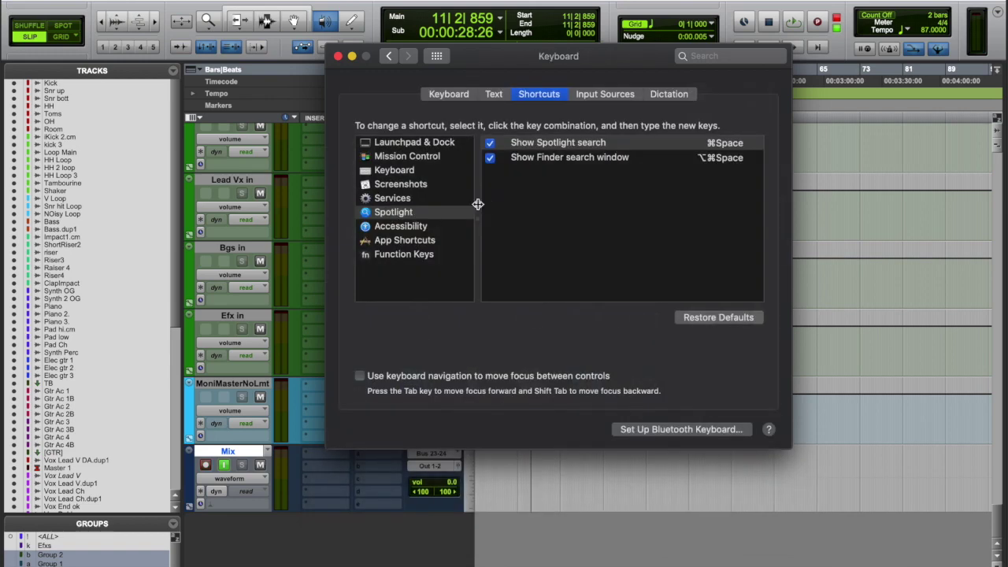
{"action": "left_click", "coordinate": [490, 143]}
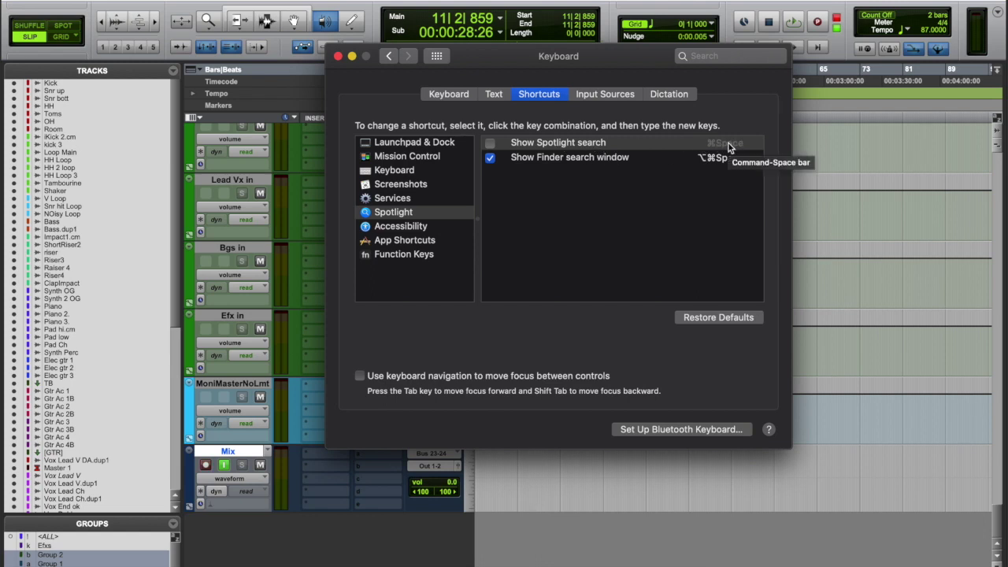
{"action": "left_click", "coordinate": [627, 514]}
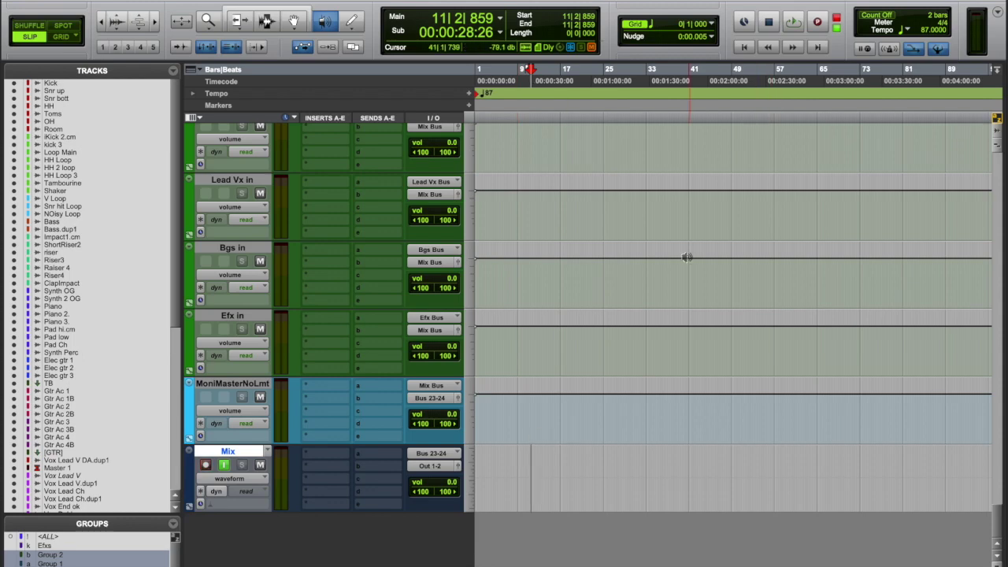
{"action": "key", "text": "super+space"}
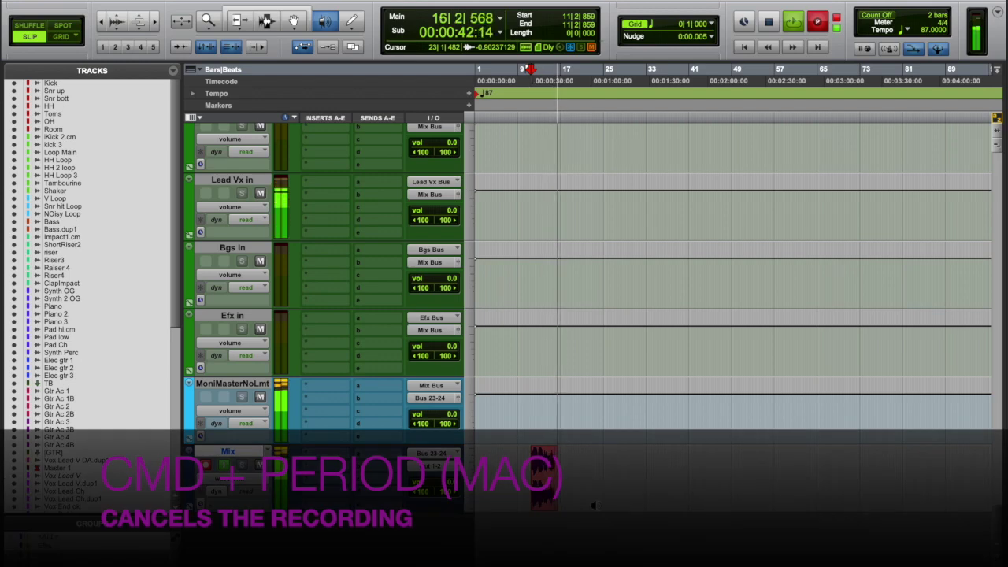
{"action": "key", "text": "super+period"}
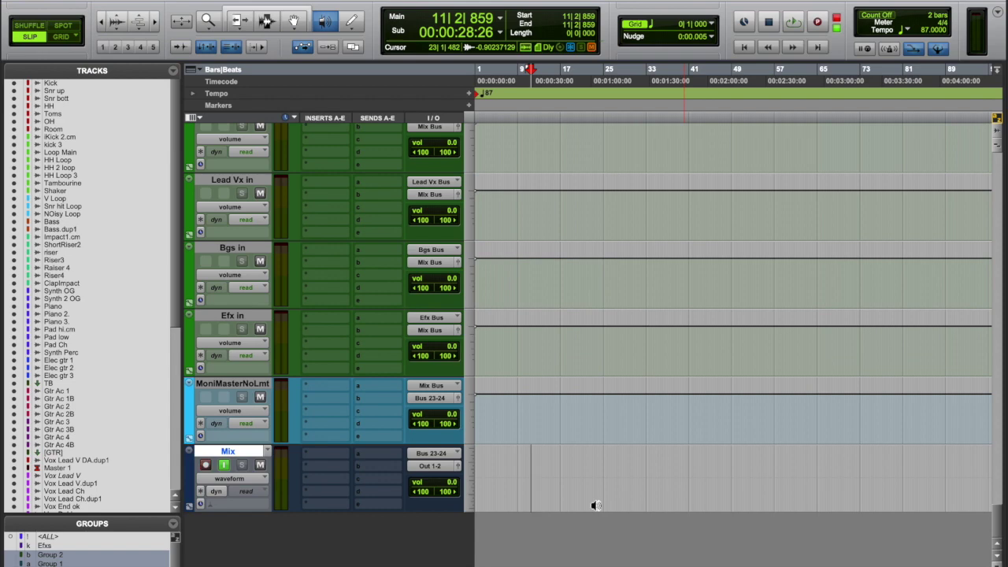
{"action": "left_click", "coordinate": [118, 0]}
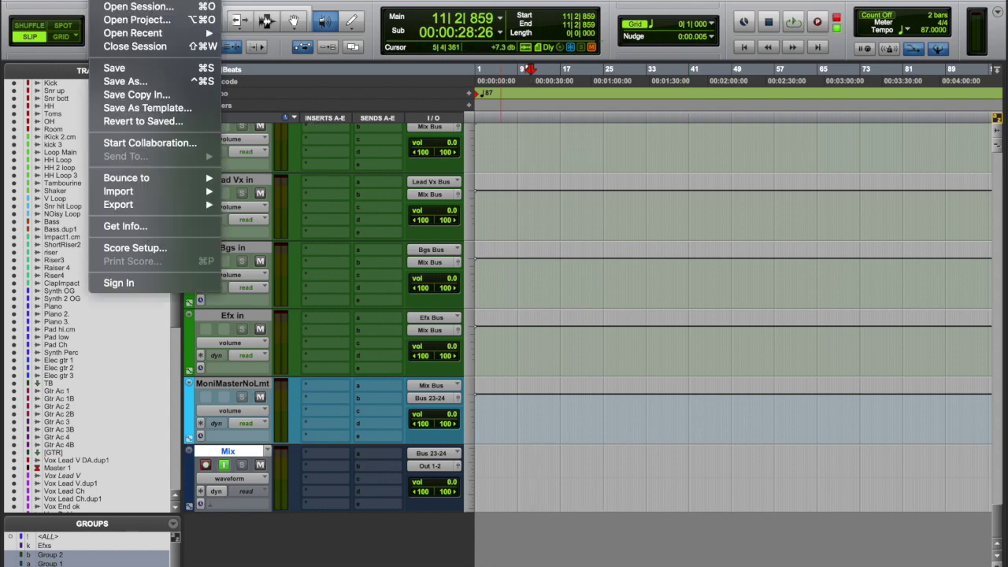
{"action": "left_click", "coordinate": [141, 0]}
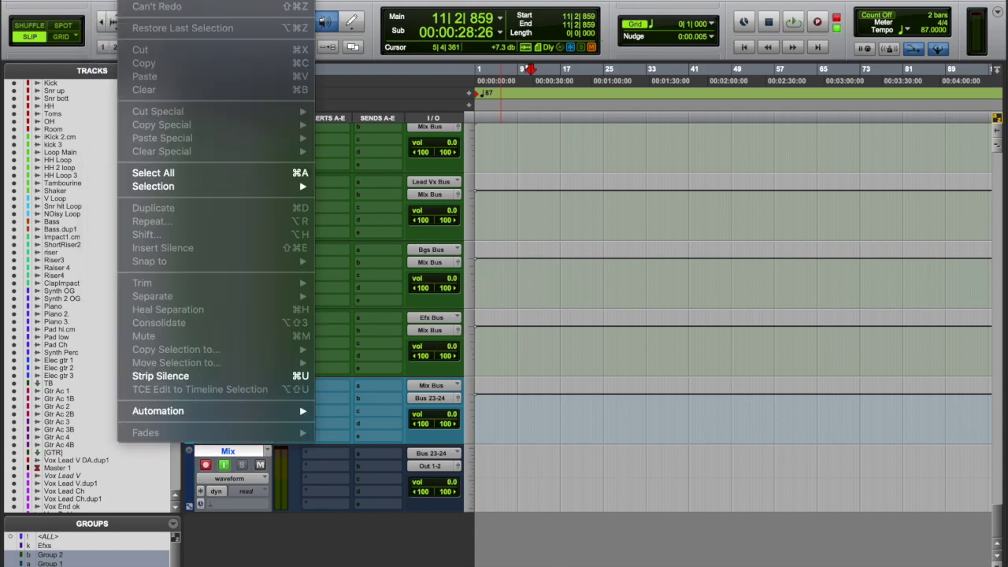
{"action": "left_click", "coordinate": [142, 0]}
{"action": "left_click", "coordinate": [205, 0]}
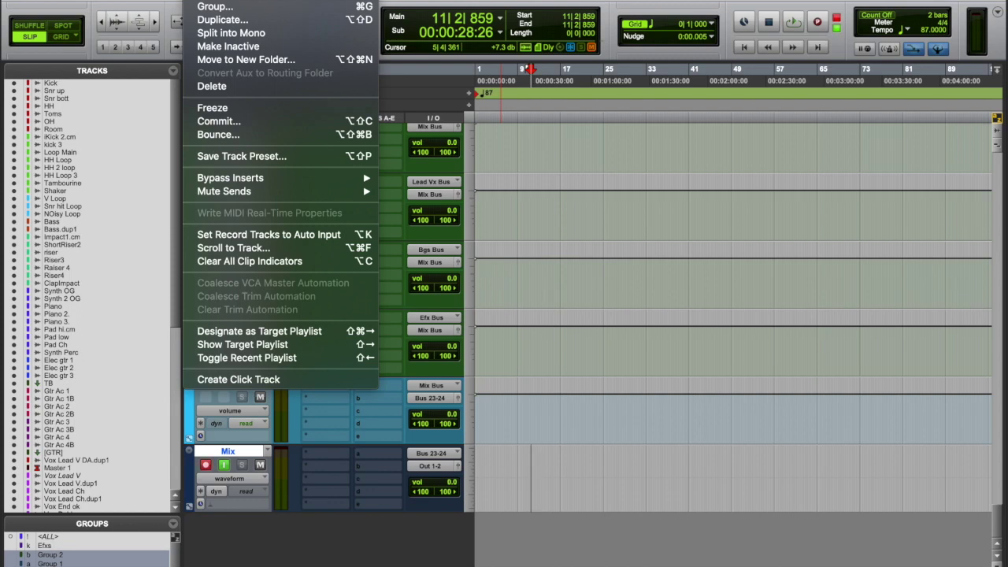
{"action": "left_click", "coordinate": [205, 47]}
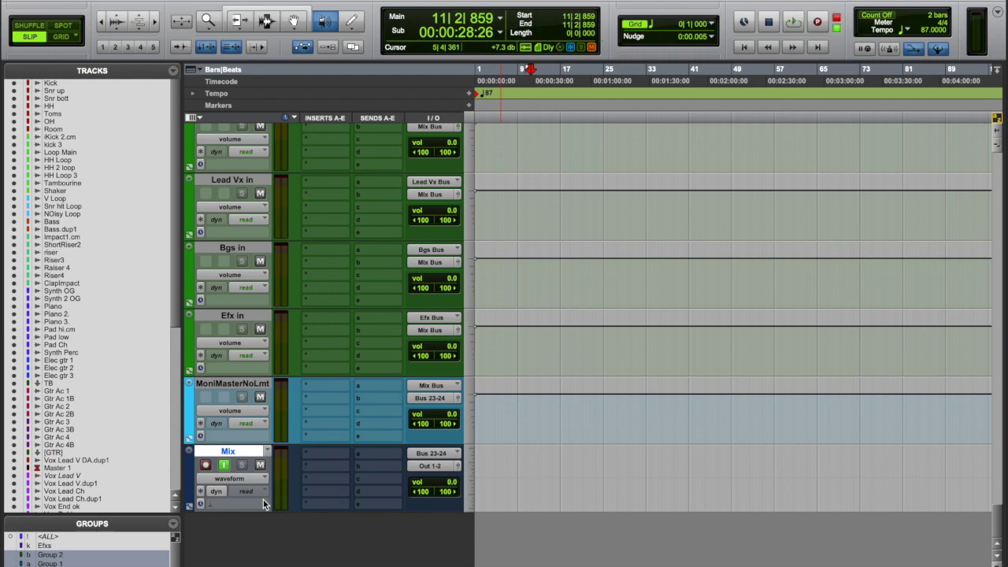
- Create a new stereo Aux Input track, Aux 1, from the New Tracks dialog (Shift+Cmd+N)
{"action": "key", "text": "super+shift+n"}
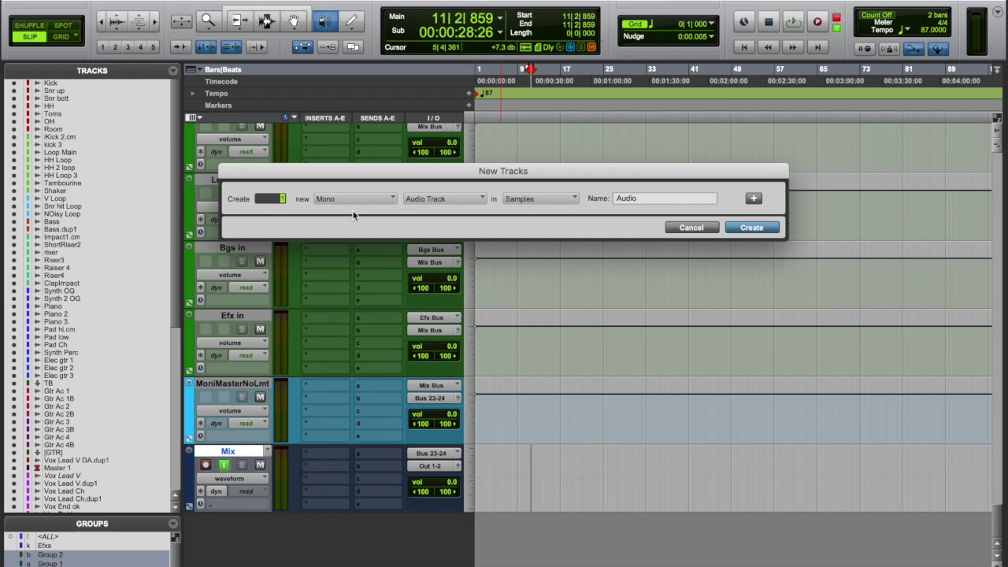
{"action": "key", "text": "super+Right"}
{"action": "key", "text": "super+Right"}
{"action": "key", "text": "super+Right"}
{"action": "key", "text": "super+Right"}
{"action": "key", "text": "super+Right"}
{"action": "key", "text": "super+Right"}
{"action": "key", "text": "super+Right"}
{"action": "key", "text": "super+Left"}
{"action": "key", "text": "super+Left"}
{"action": "key", "text": "super+Left"}
{"action": "key", "text": "super+Left"}
{"action": "key", "text": "super+Left"}
{"action": "key", "text": "super+Left"}
{"action": "key", "text": "super+Down"}
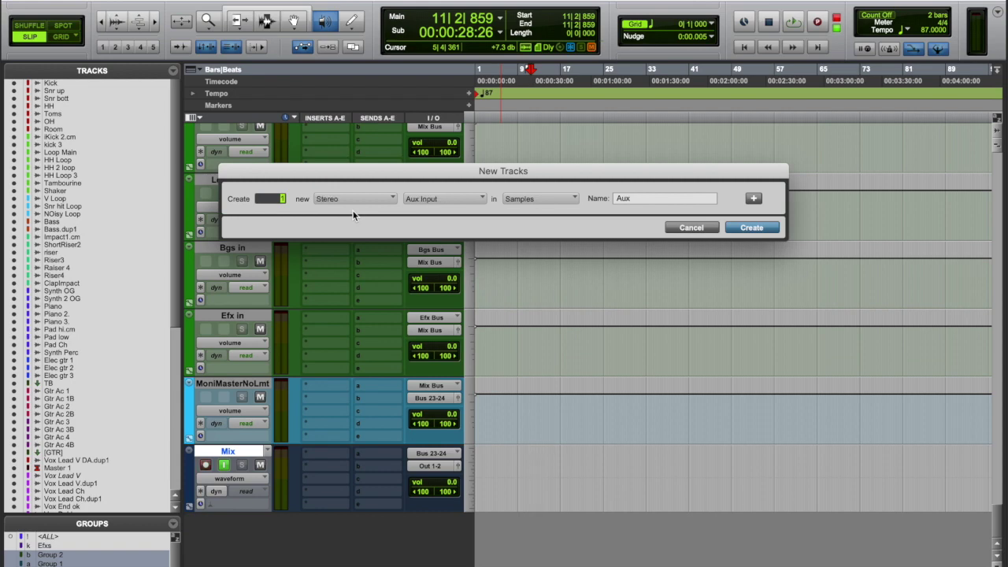
{"action": "key", "text": "super+Down"}
{"action": "key", "text": "super+Down"}
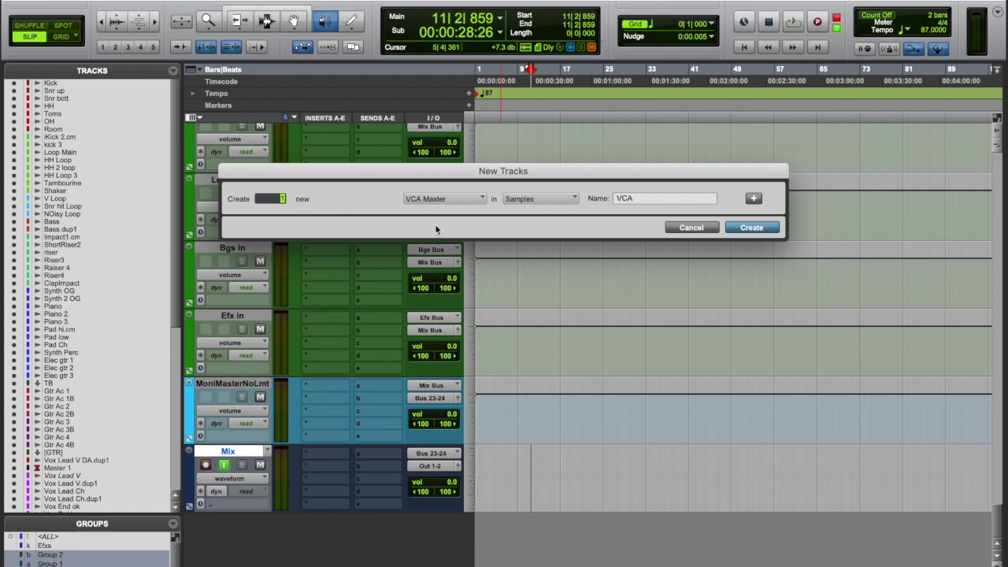
{"action": "key", "text": "super+Up"}
{"action": "key", "text": "super+Up"}
{"action": "key", "text": "super+Up"}
{"action": "key", "text": "super+Up"}
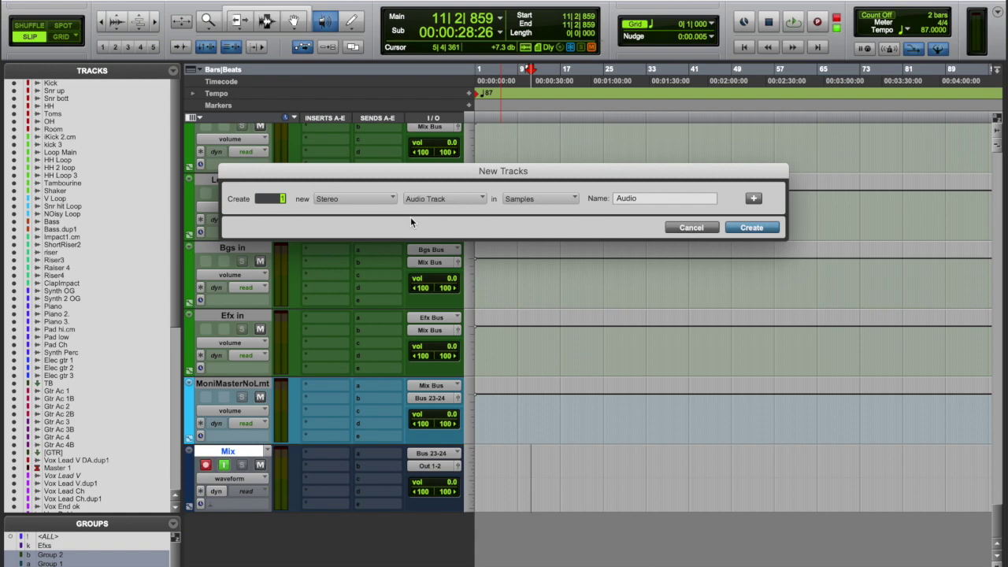
{"action": "key", "text": "super+Down"}
{"action": "key", "text": "super+Down"}
{"action": "key", "text": "super+Down"}
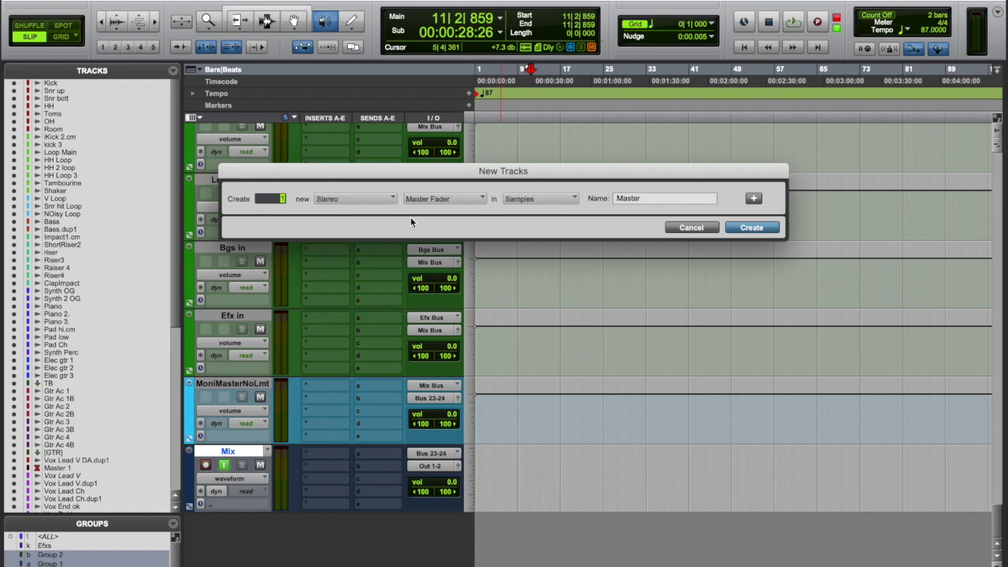
{"action": "key", "text": "super+Down"}
{"action": "key", "text": "super+Down"}
{"action": "key", "text": "super+Down"}
{"action": "key", "text": "super+Down"}
{"action": "key", "text": "super+Down"}
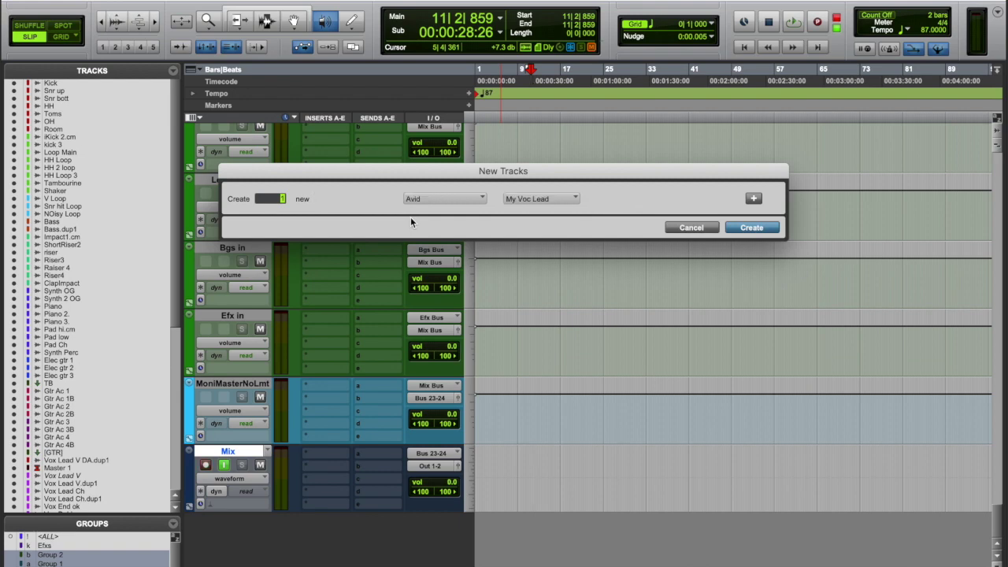
{"action": "key", "text": "super+Down"}
{"action": "key", "text": "super+Down"}
{"action": "key", "text": "super+Down"}
{"action": "key", "text": "super+Down"}
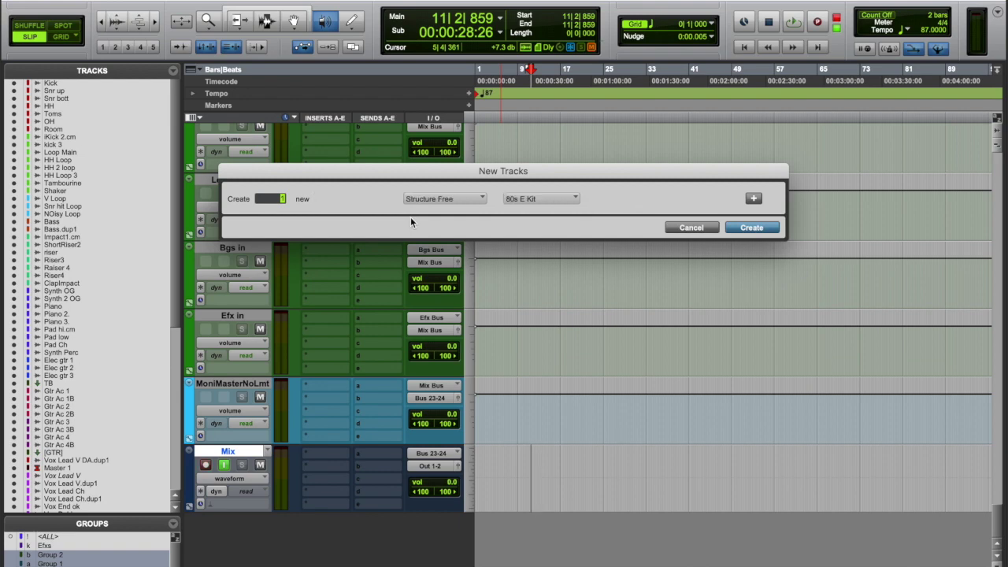
{"action": "key", "text": "super+Up"}
{"action": "key", "text": "super+Up"}
{"action": "key", "text": "super+Up"}
{"action": "key", "text": "super+Up"}
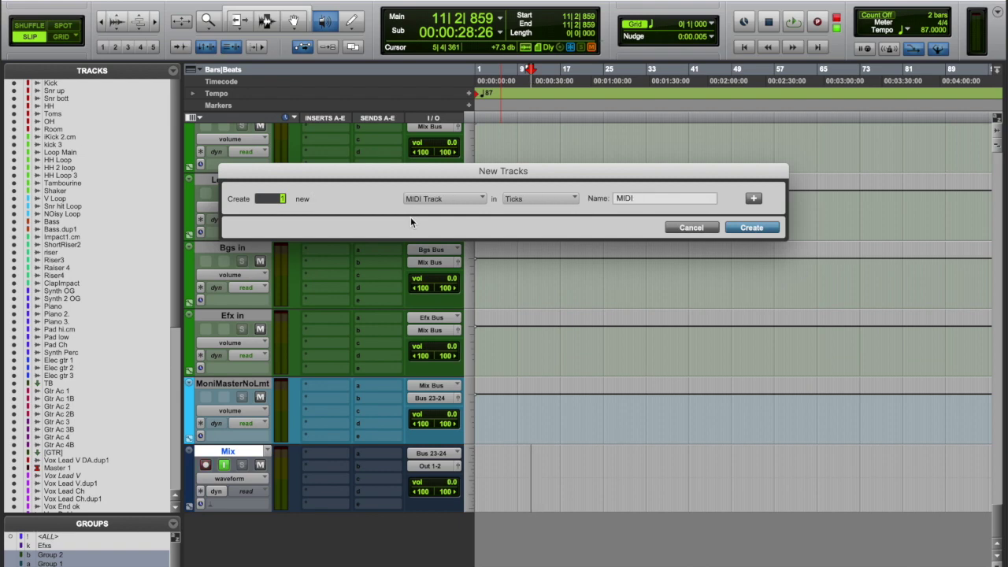
{"action": "key", "text": "super+Up"}
{"action": "key", "text": "super+Up"}
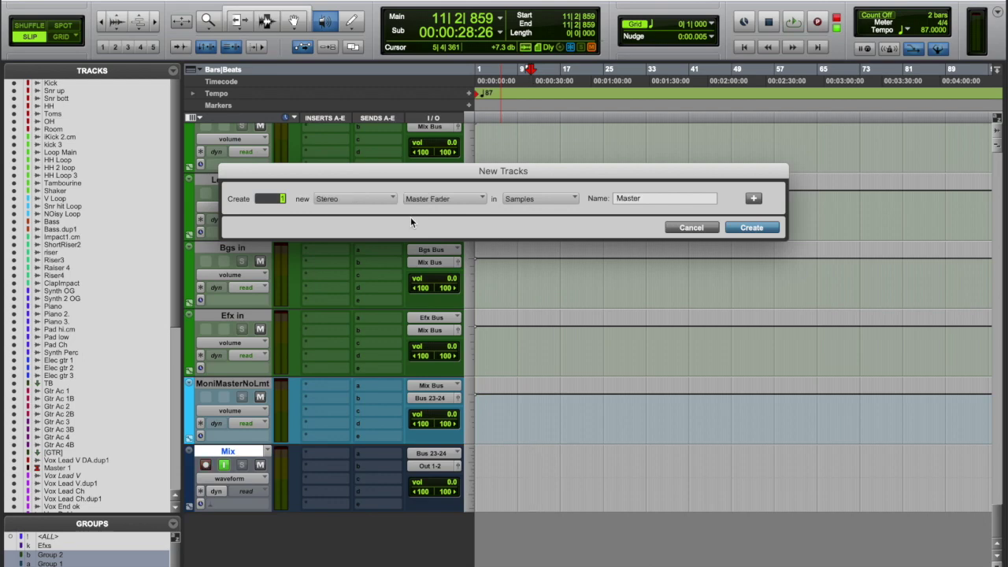
{"action": "key", "text": "super+Up"}
{"action": "key", "text": "Return"}
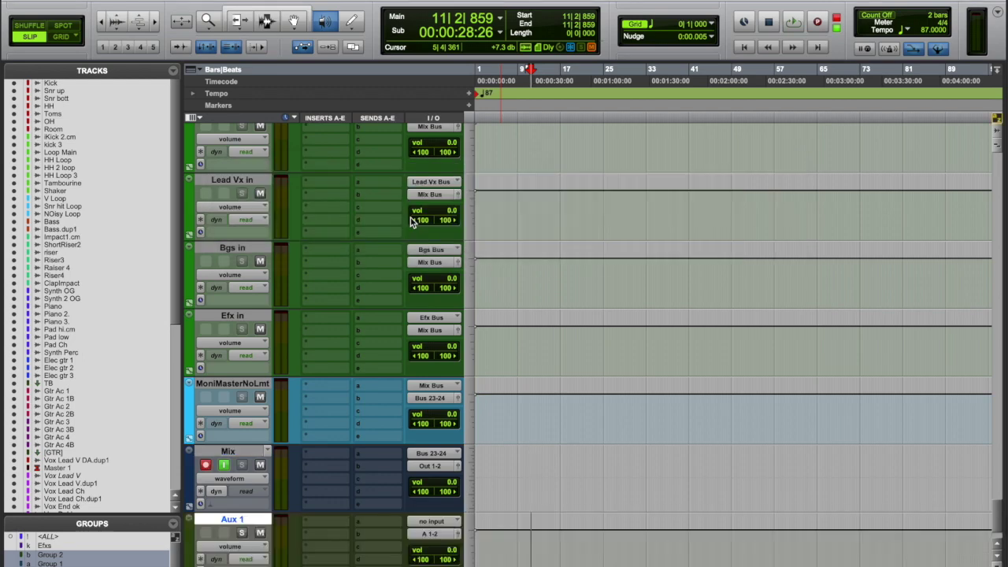
- Rename the Aux 1 track to 'reverb'
{"action": "double_click", "coordinate": [239, 521]}
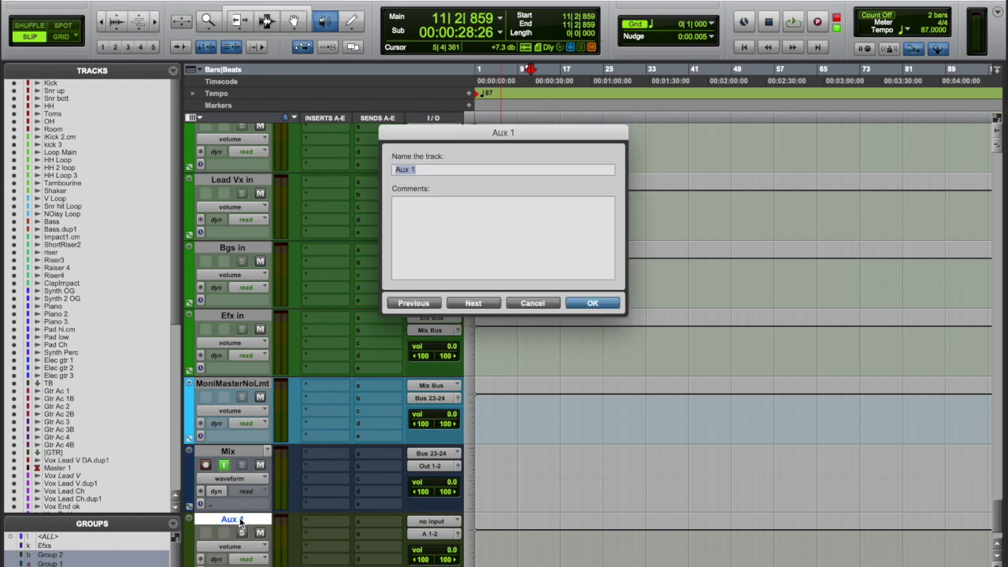
{"action": "type", "text": "reverb"}
{"action": "key", "text": "Return"}
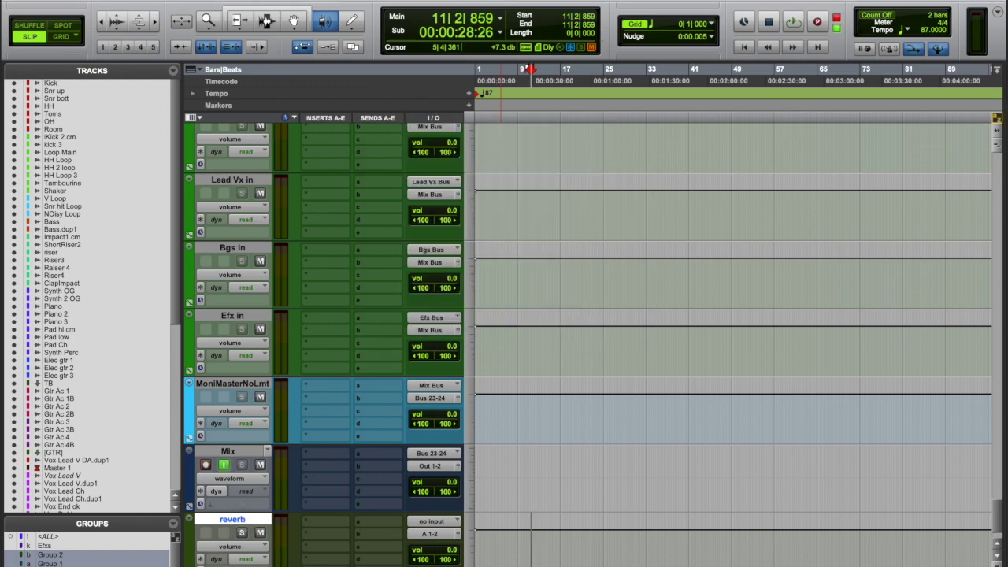
- Insert AIR Non-Linear Reverb on the reverb track and move its plug-in window lower
{"action": "left_click", "coordinate": [331, 527]}
{"action": "mouse_move", "coordinate": [370, 521]}
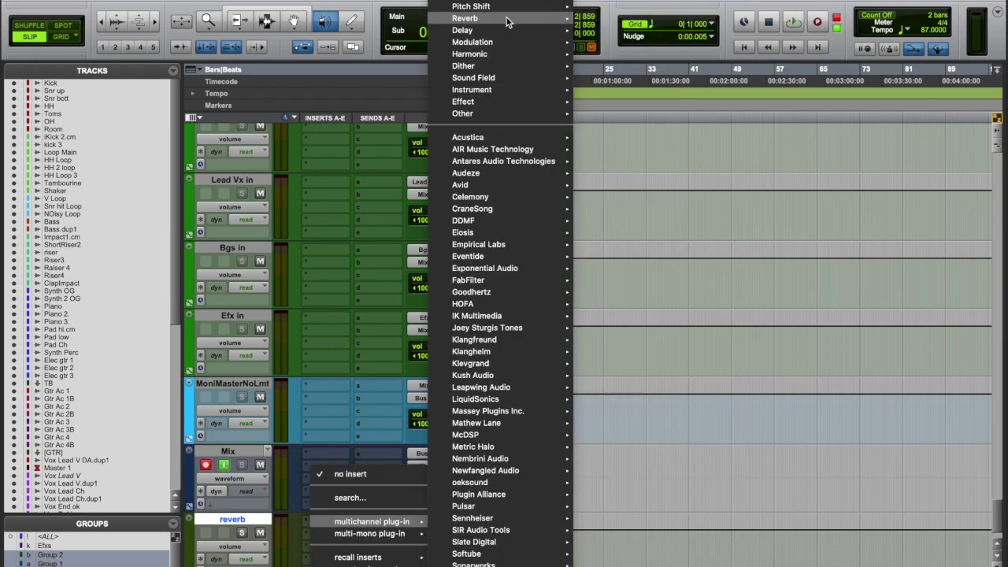
{"action": "mouse_move", "coordinate": [552, 18]}
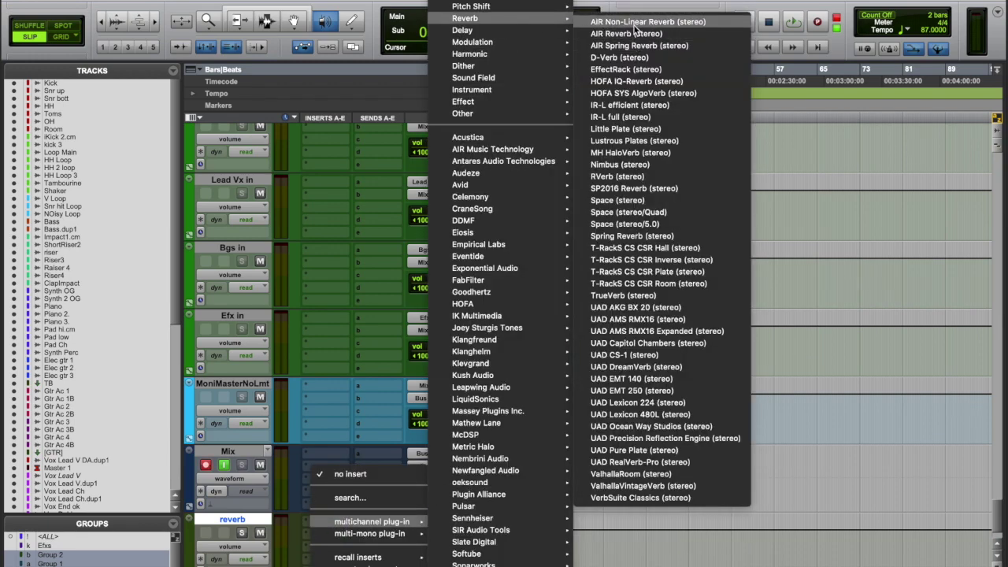
{"action": "left_click", "coordinate": [634, 24]}
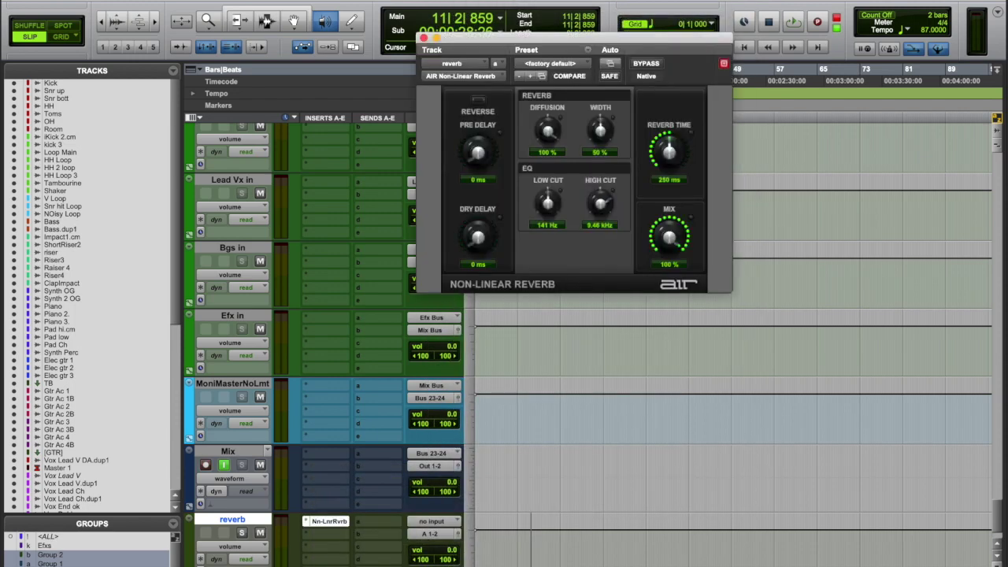
{"action": "left_click_drag", "start_coordinate": [509, 45], "coordinate": [637, 139]}
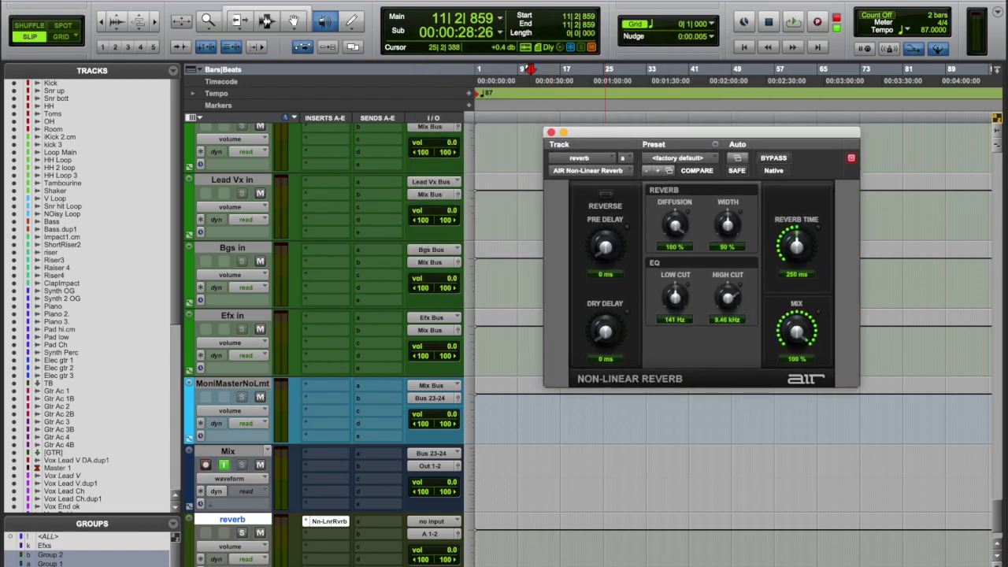
{"action": "left_click", "coordinate": [201, 2]}
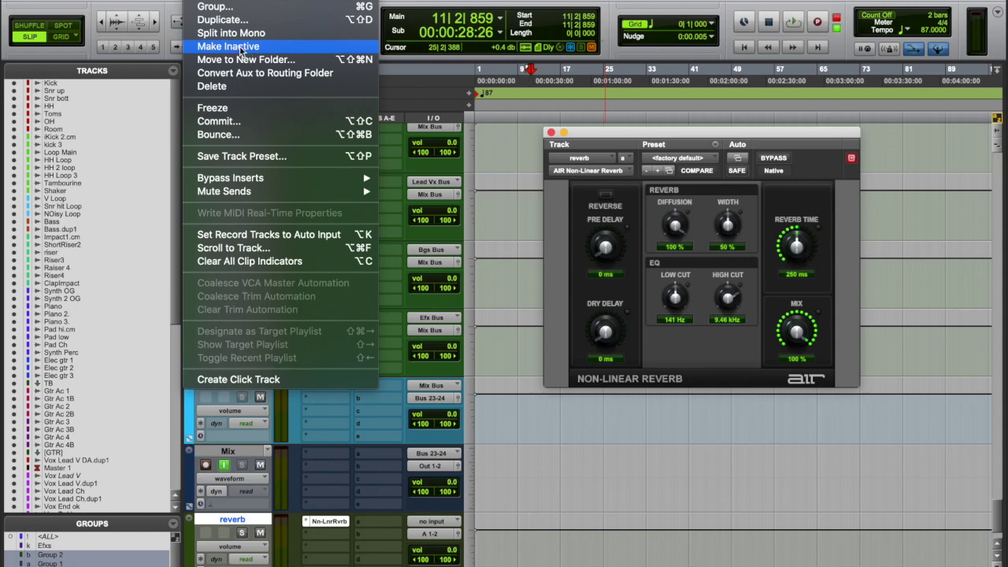
- Close the Track menu without applying Make Inactive and switch to System Preferences
{"action": "left_click", "coordinate": [524, 314]}
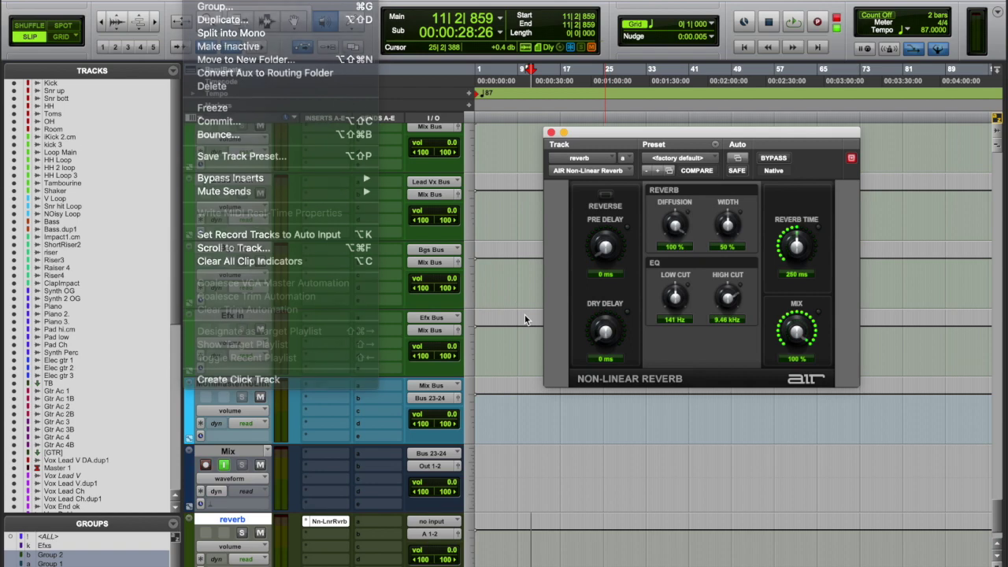
{"action": "key", "text": "super+Tab"}
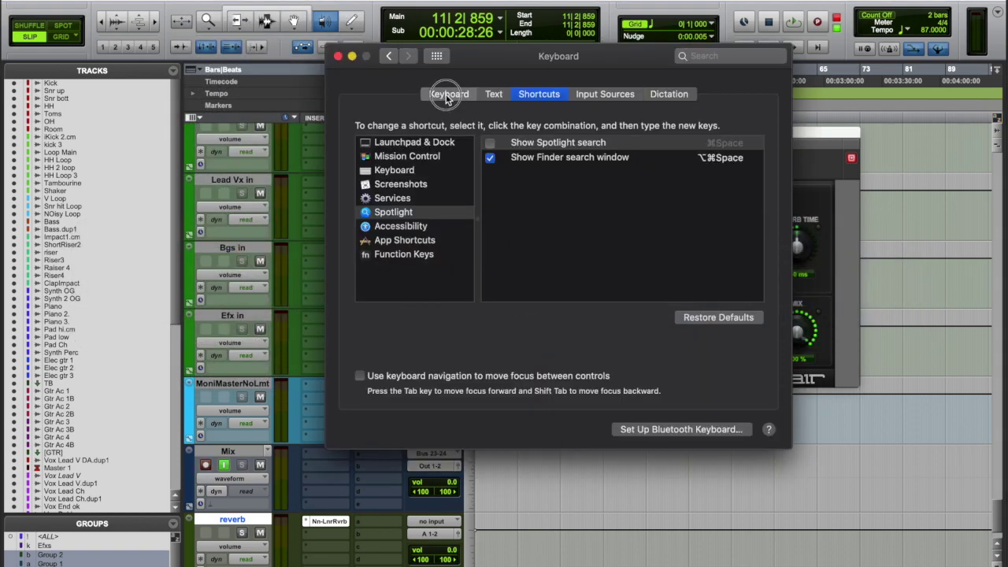
- Add a Pro Tools App Shortcut assigning Ctrl+I to the 'Make Inactive' menu command
{"action": "left_click", "coordinate": [447, 96]}
{"action": "left_click", "coordinate": [539, 95]}
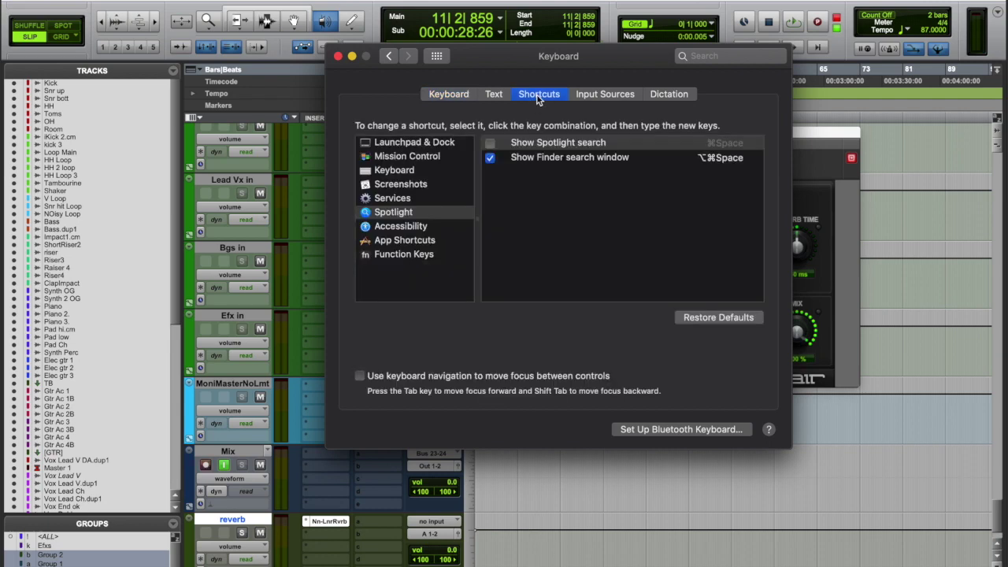
{"action": "left_click", "coordinate": [391, 243]}
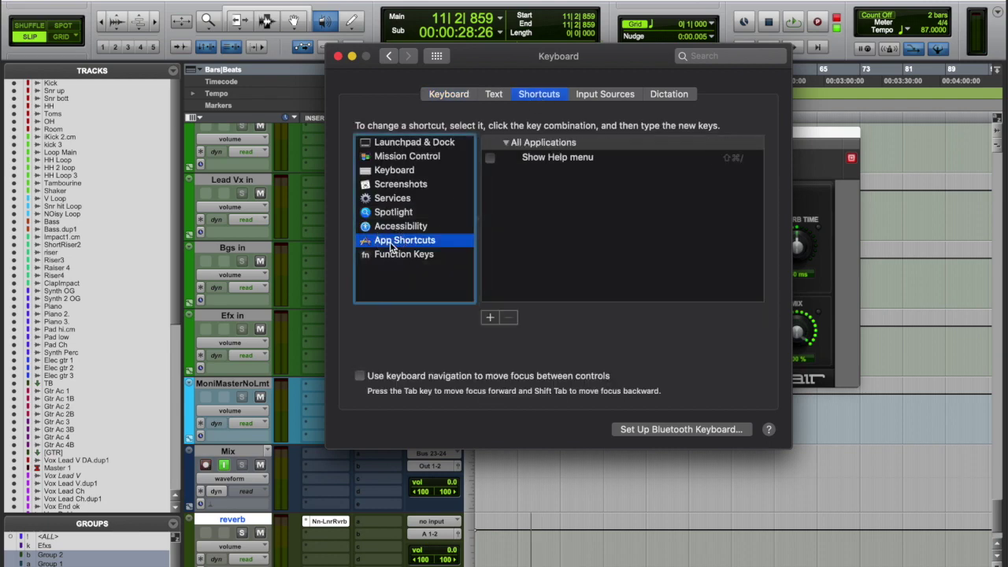
{"action": "left_click", "coordinate": [490, 318]}
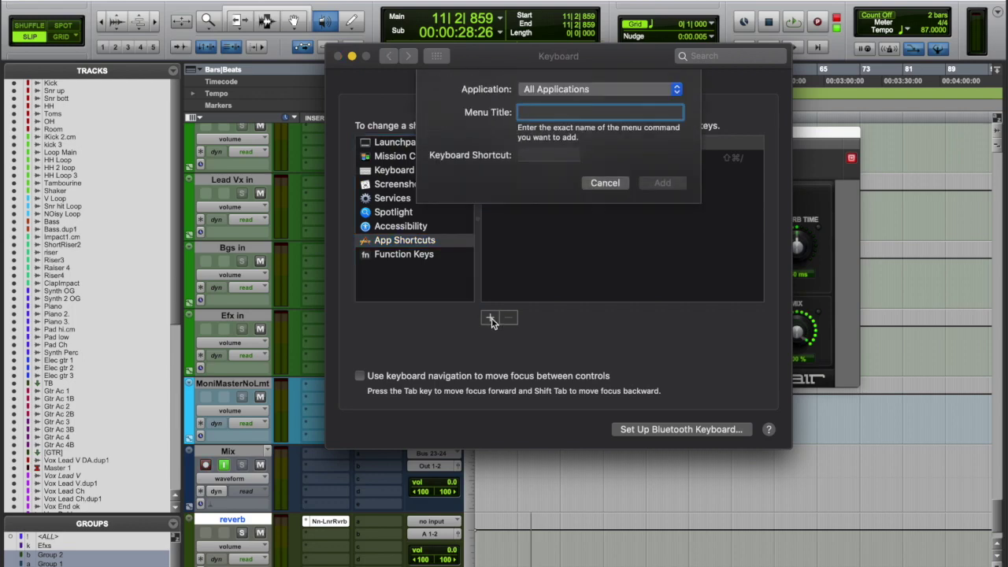
{"action": "left_click", "coordinate": [563, 90]}
{"action": "scroll", "coordinate": [577, 516], "scroll_direction": "down", "scroll_amount": 5}
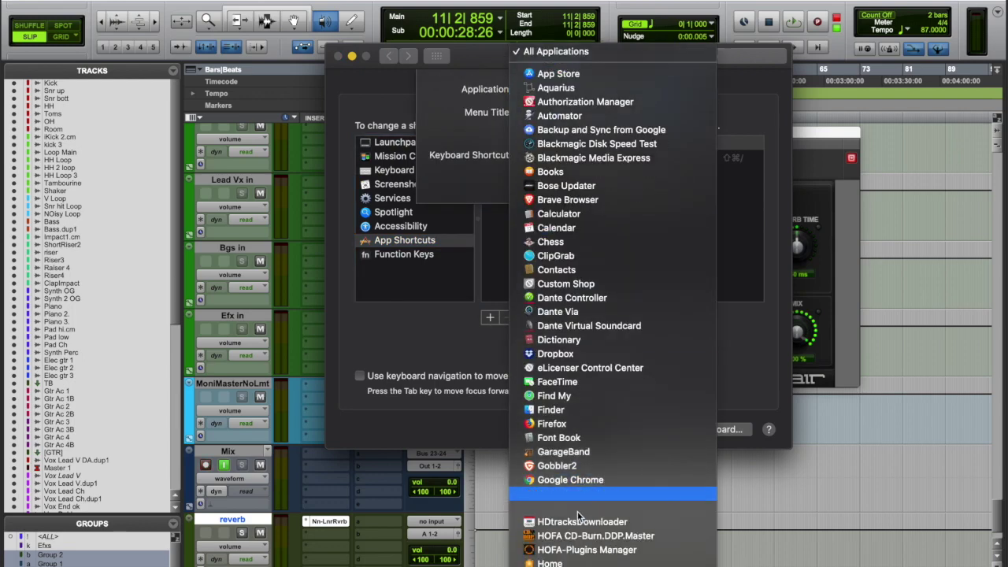
{"action": "scroll", "coordinate": [578, 513], "scroll_direction": "down", "scroll_amount": 10}
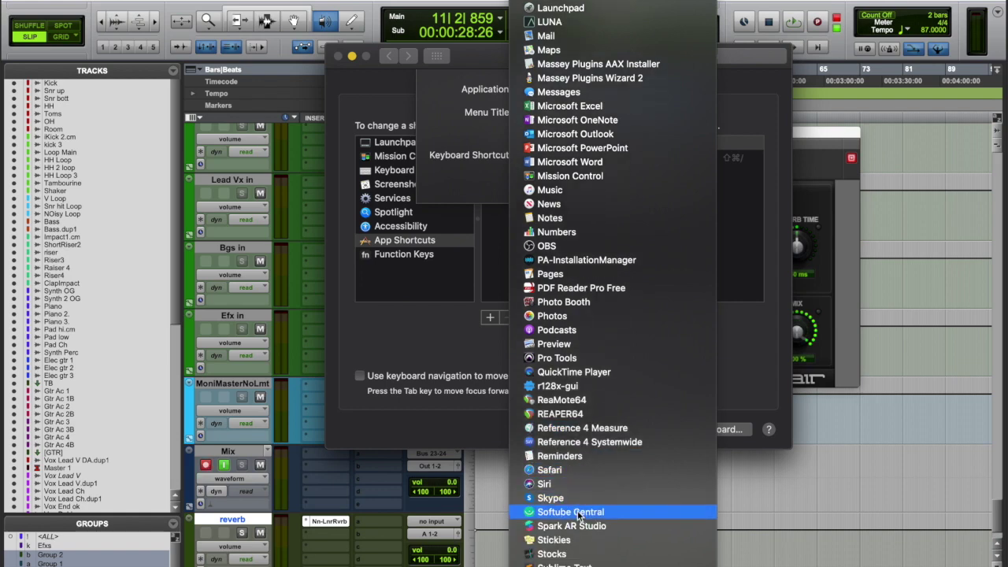
{"action": "left_click", "coordinate": [563, 356]}
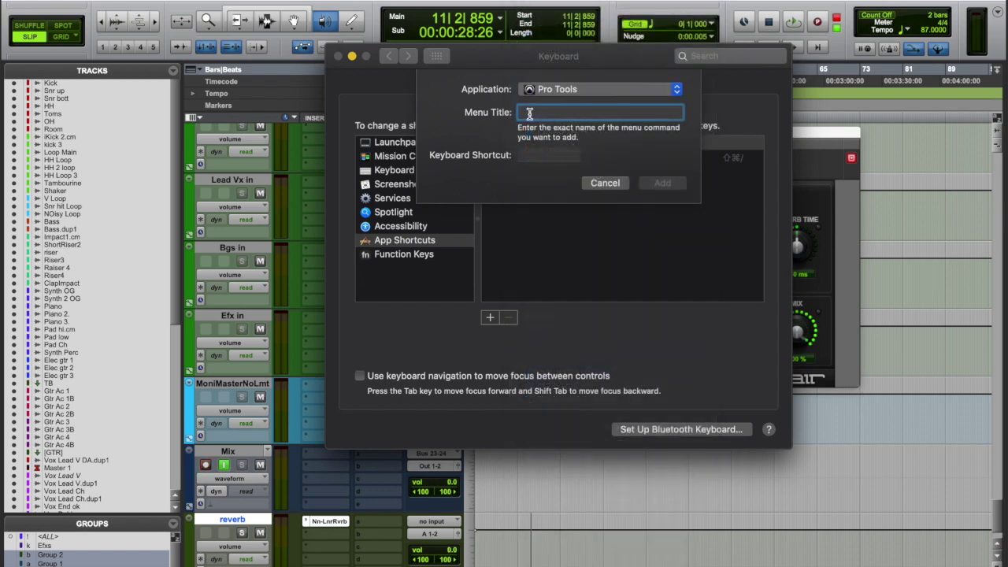
{"action": "type", "text": "Make Inactive"}
{"action": "left_click", "coordinate": [540, 153]}
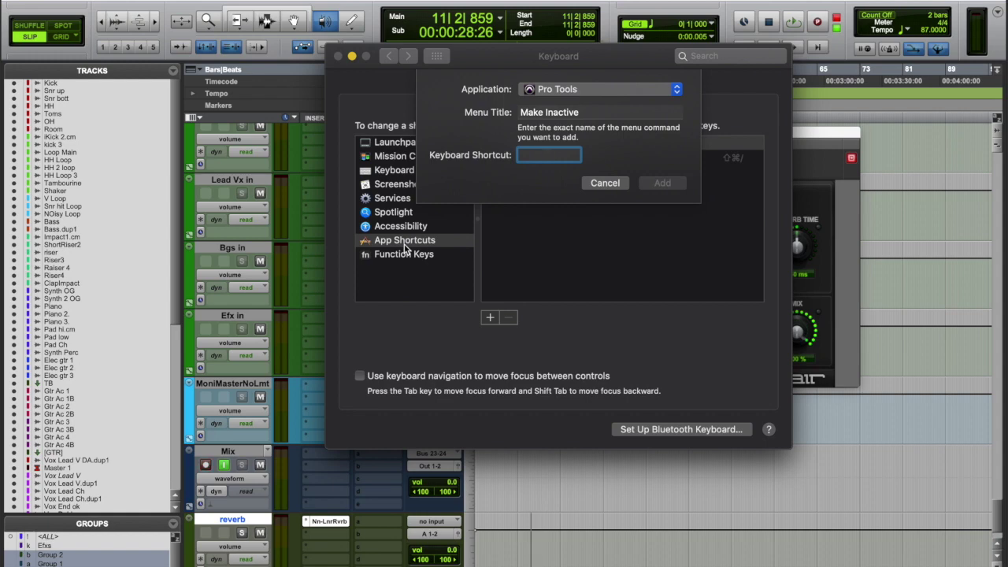
{"action": "key", "text": "ctrl+i"}
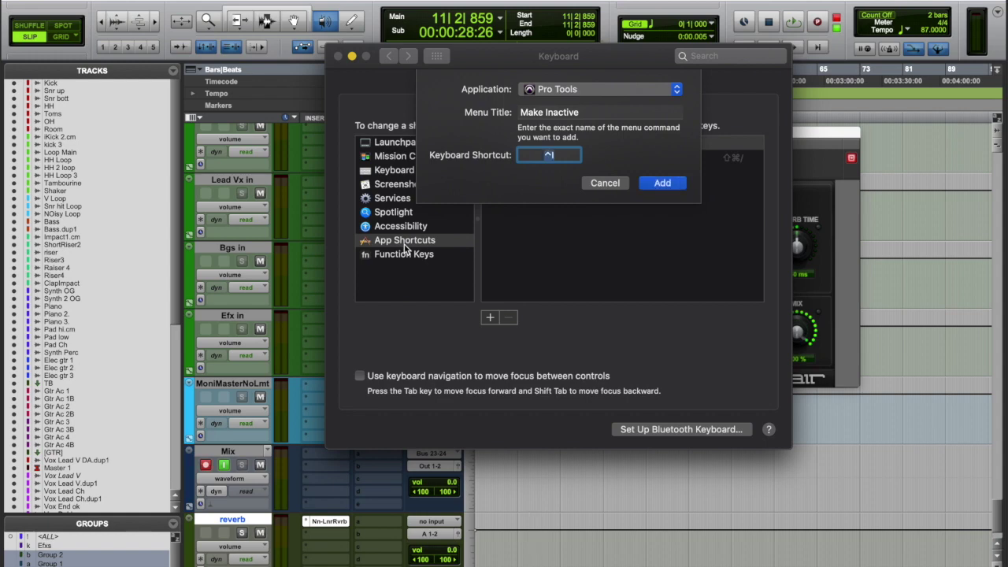
{"action": "left_click", "coordinate": [658, 182]}
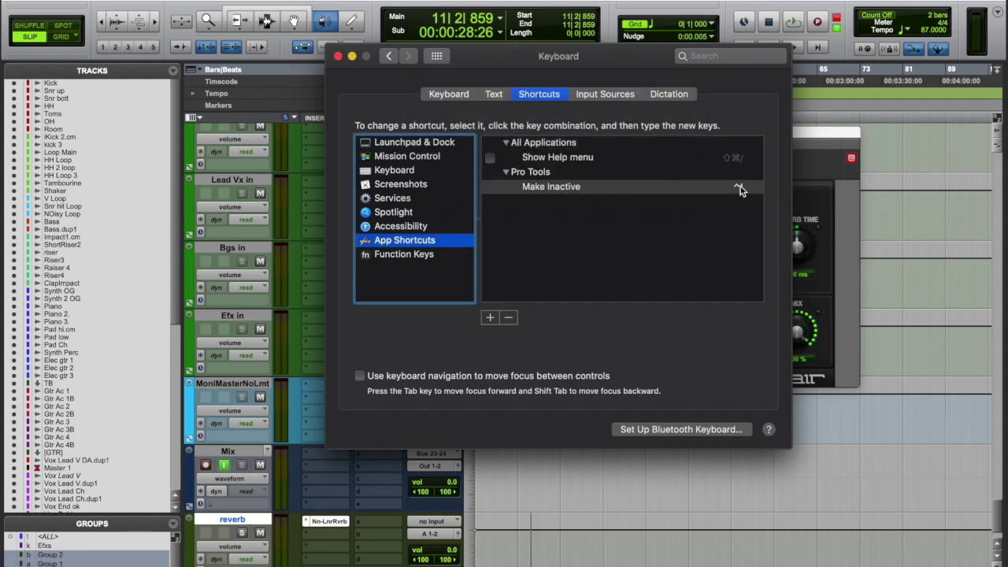
- Select the reverb track in Pro Tools and make it inactive with Ctrl+I
{"action": "left_click", "coordinate": [500, 504]}
{"action": "left_click", "coordinate": [500, 504]}
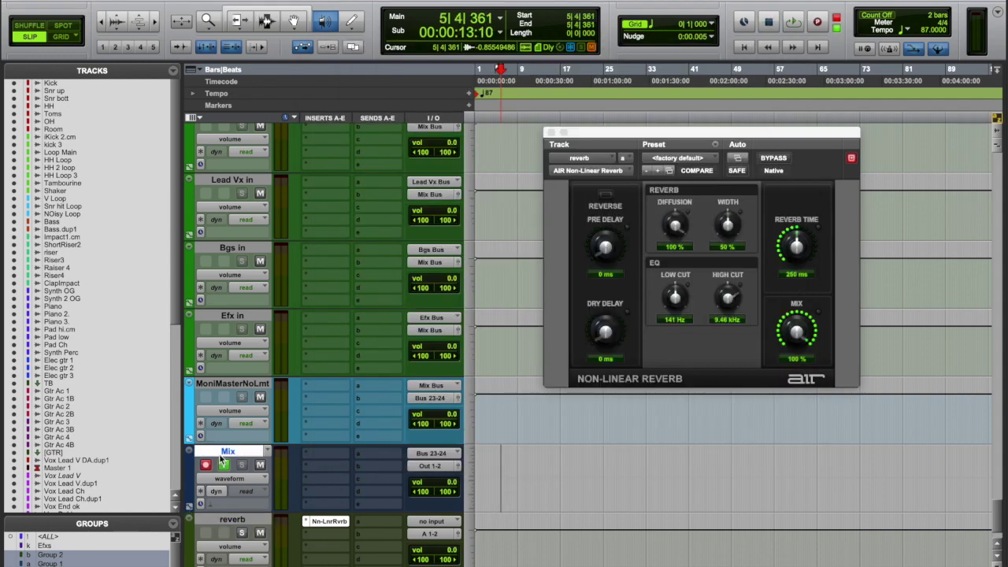
{"action": "left_click", "coordinate": [231, 521]}
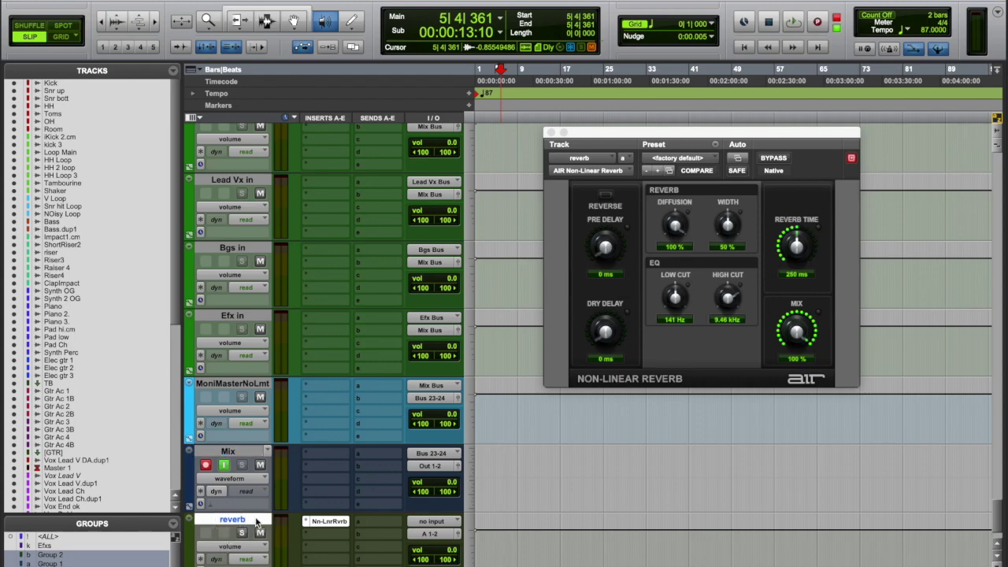
{"action": "left_click", "coordinate": [256, 521], "text": "ctrl+super"}
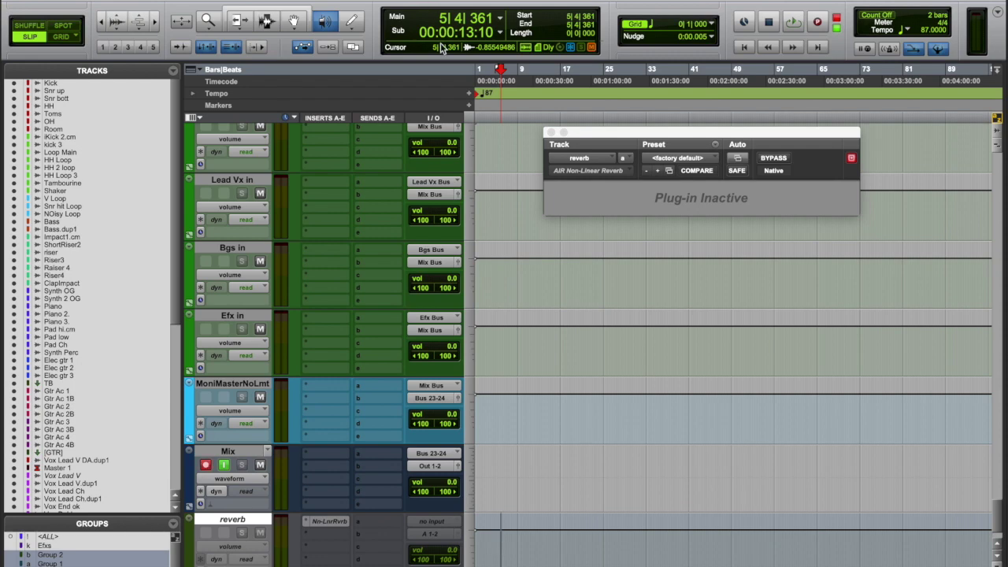
{"action": "left_click", "coordinate": [329, 522]}
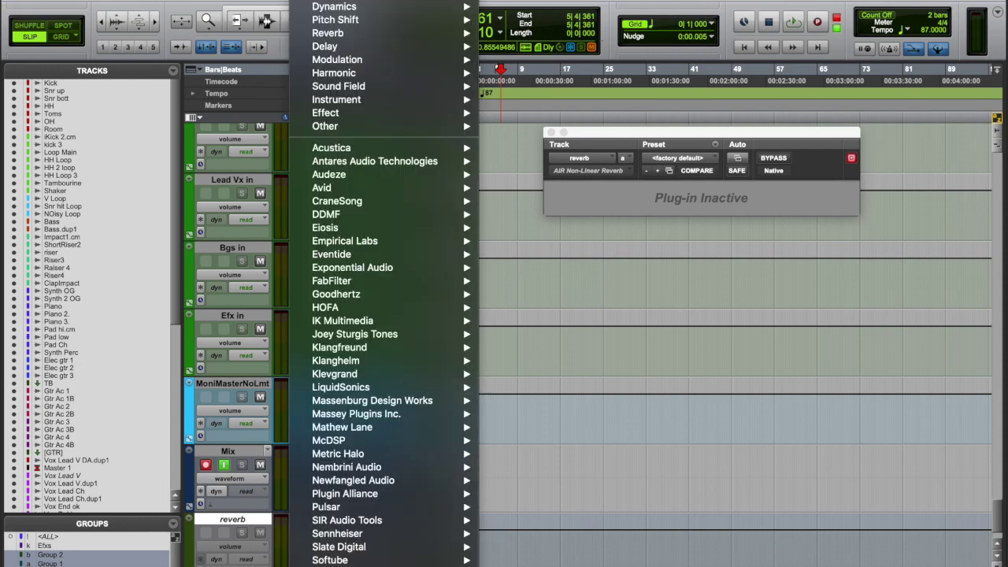
- Open AudioSuite > Other > Gain, close its window, and scroll back to the vocal tracks
{"action": "mouse_move", "coordinate": [328, 5]}
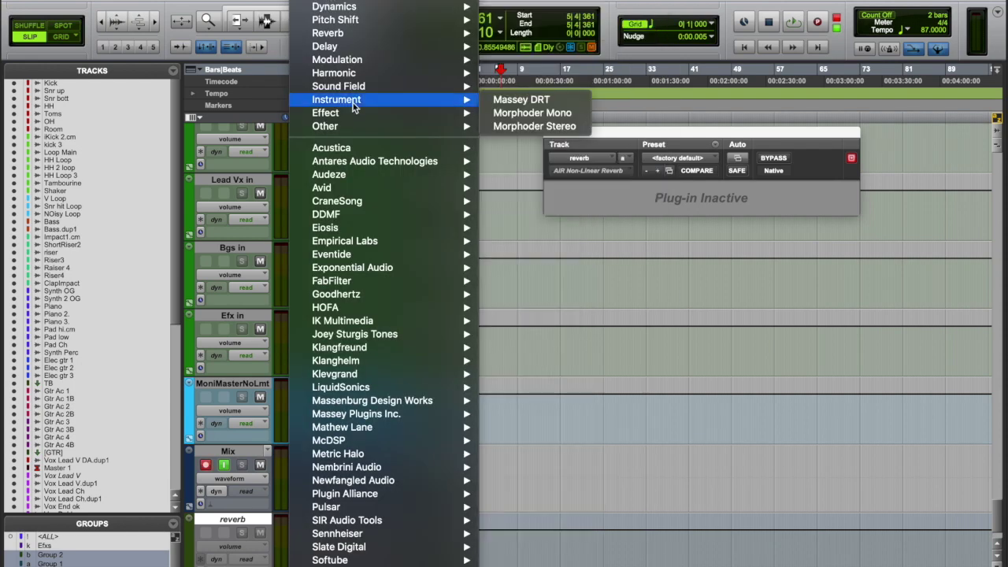
{"action": "mouse_move", "coordinate": [353, 126]}
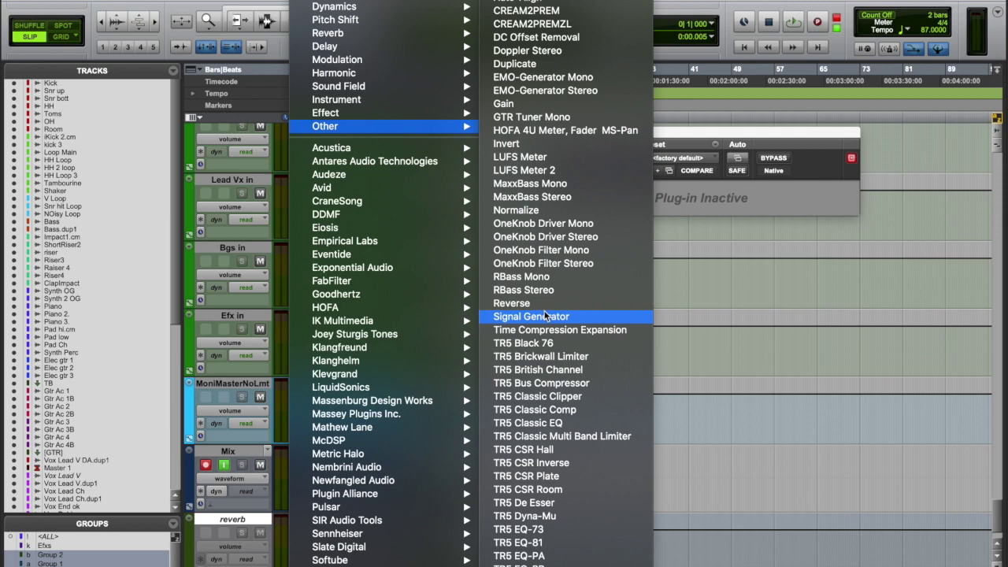
{"action": "scroll", "coordinate": [545, 316], "scroll_direction": "down", "scroll_amount": 1}
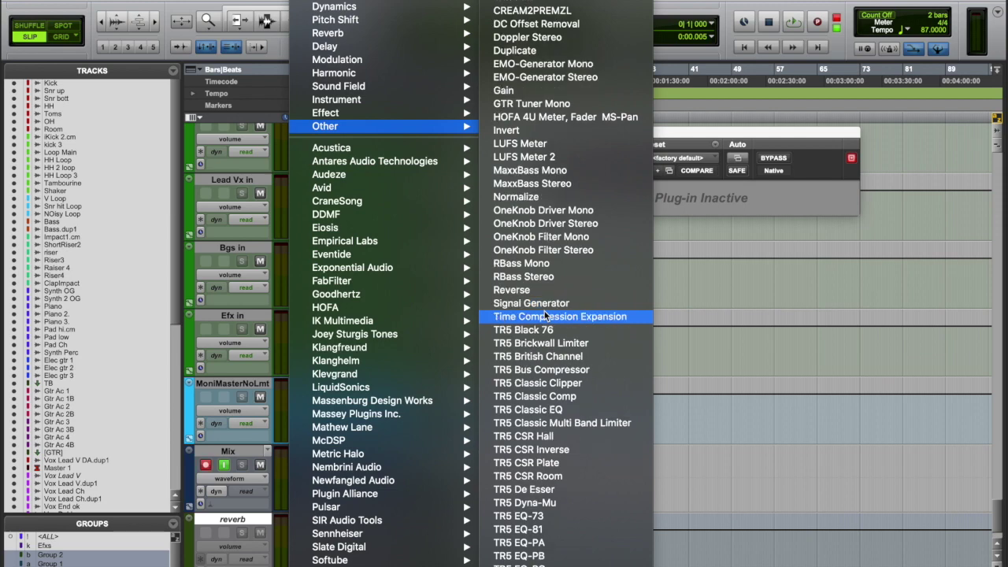
{"action": "left_click", "coordinate": [568, 95]}
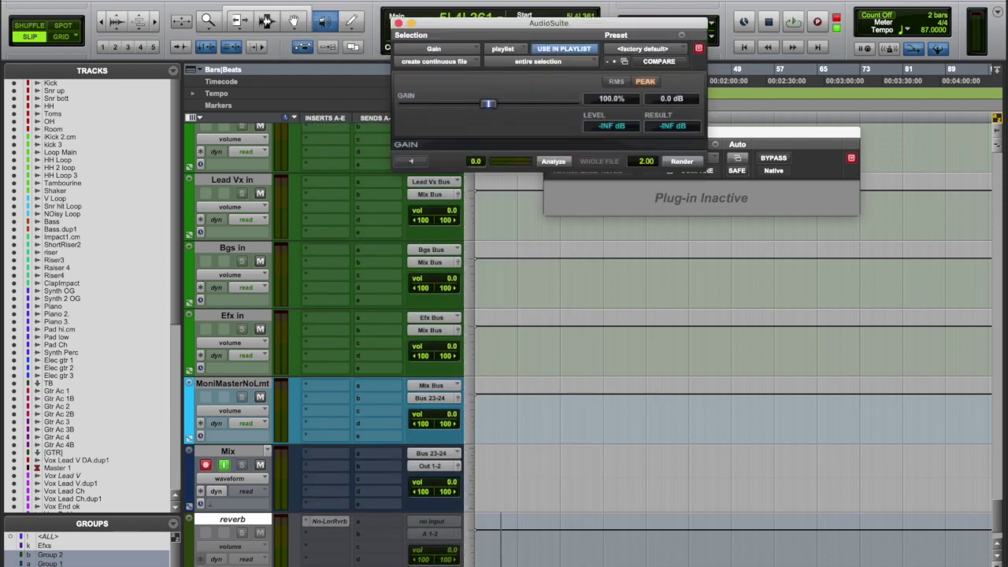
{"action": "left_click", "coordinate": [398, 23]}
{"action": "scroll", "coordinate": [604, 295], "scroll_direction": "up", "scroll_amount": 10}
- Switch the Hey tracks from volume to waveform view with Ctrl+minus
{"action": "scroll", "coordinate": [604, 295], "scroll_direction": "down", "scroll_amount": 6}
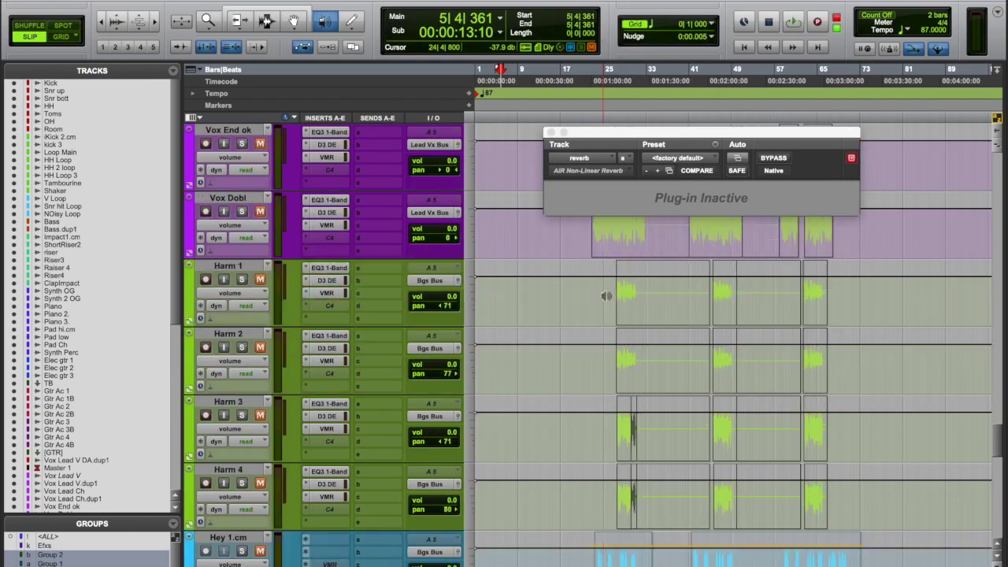
{"action": "scroll", "coordinate": [606, 296], "scroll_direction": "up", "scroll_amount": 5}
{"action": "key", "text": "ctrl+minus"}
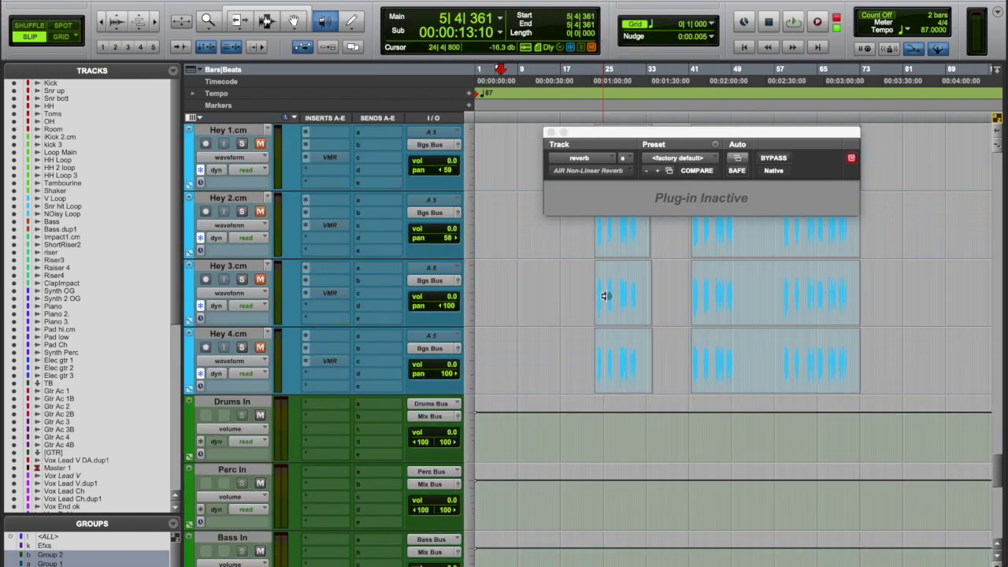
{"action": "scroll", "coordinate": [604, 351], "scroll_direction": "up", "scroll_amount": 5}
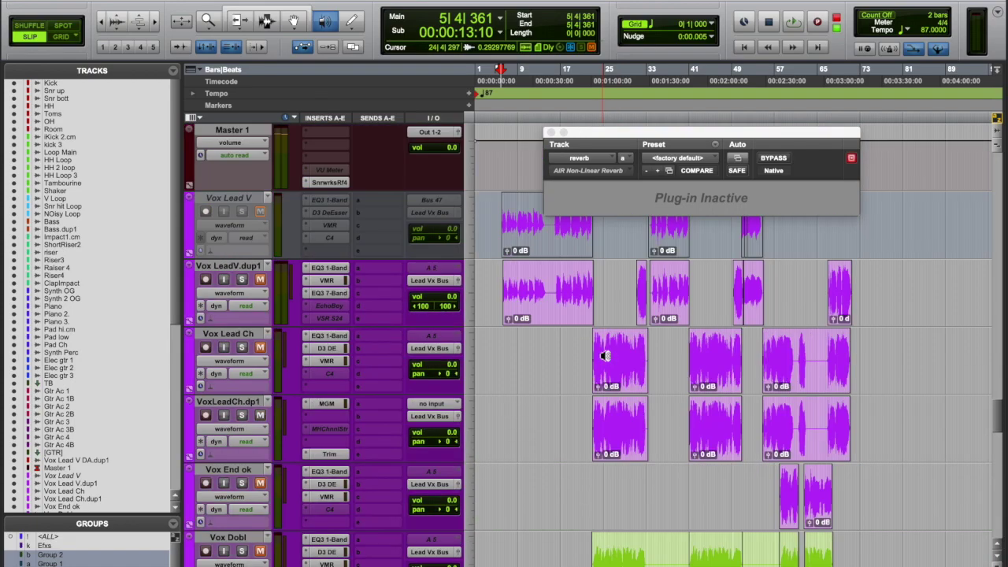
{"action": "scroll", "coordinate": [605, 352], "scroll_direction": "down", "scroll_amount": 3}
{"action": "scroll", "coordinate": [604, 351], "scroll_direction": "up", "scroll_amount": 3}
{"action": "scroll", "coordinate": [604, 356], "scroll_direction": "down", "scroll_amount": 1}
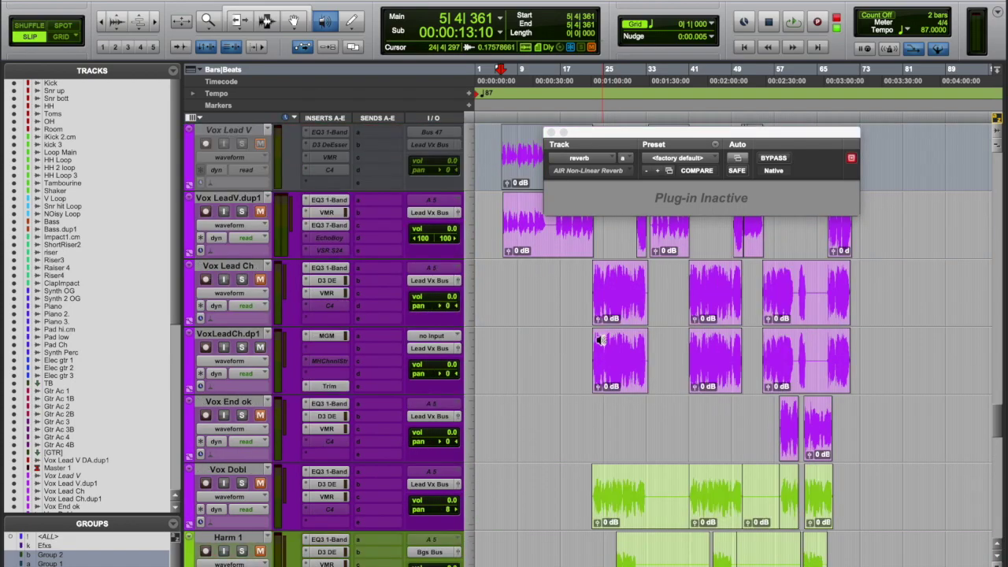
- Enable the Smart Tool, select the first Vox LeadV.dup1 clip, and close the reverb plug-in window
{"action": "left_click", "coordinate": [564, 246]}
{"action": "left_click", "coordinate": [546, 242]}
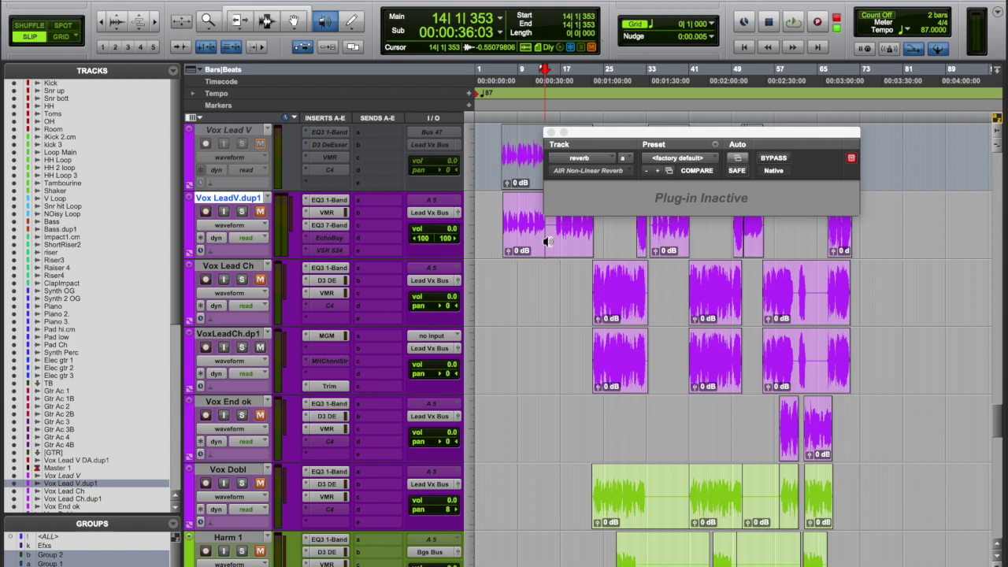
{"action": "left_click", "coordinate": [288, 9]}
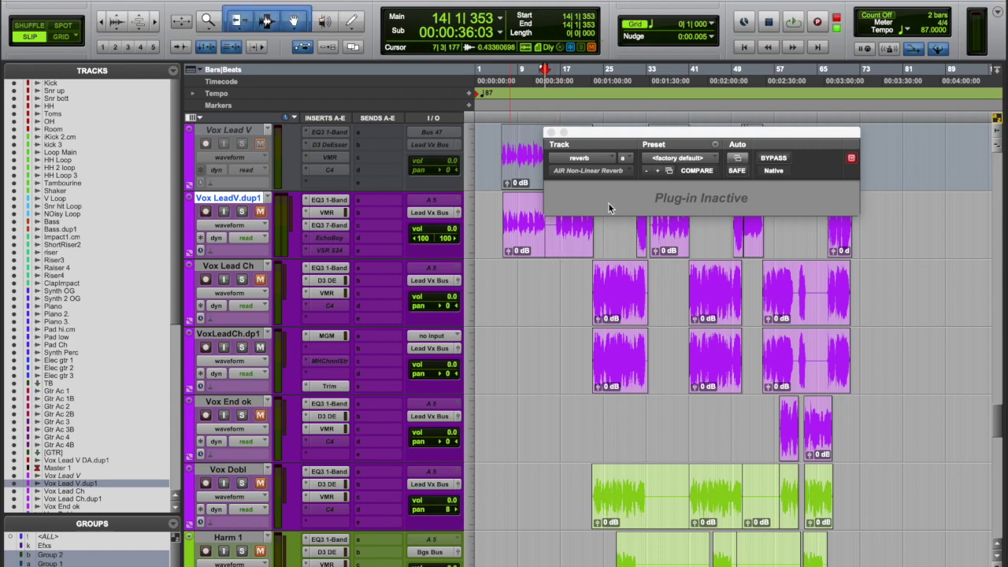
{"action": "left_click", "coordinate": [570, 257]}
{"action": "scroll", "coordinate": [570, 259], "scroll_direction": "up", "scroll_amount": 3}
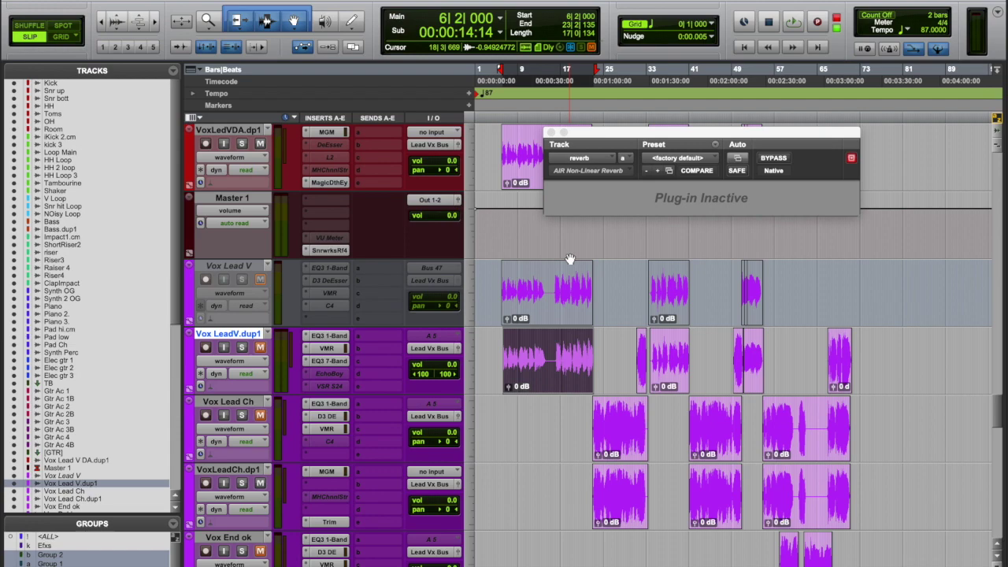
{"action": "left_click", "coordinate": [551, 132]}
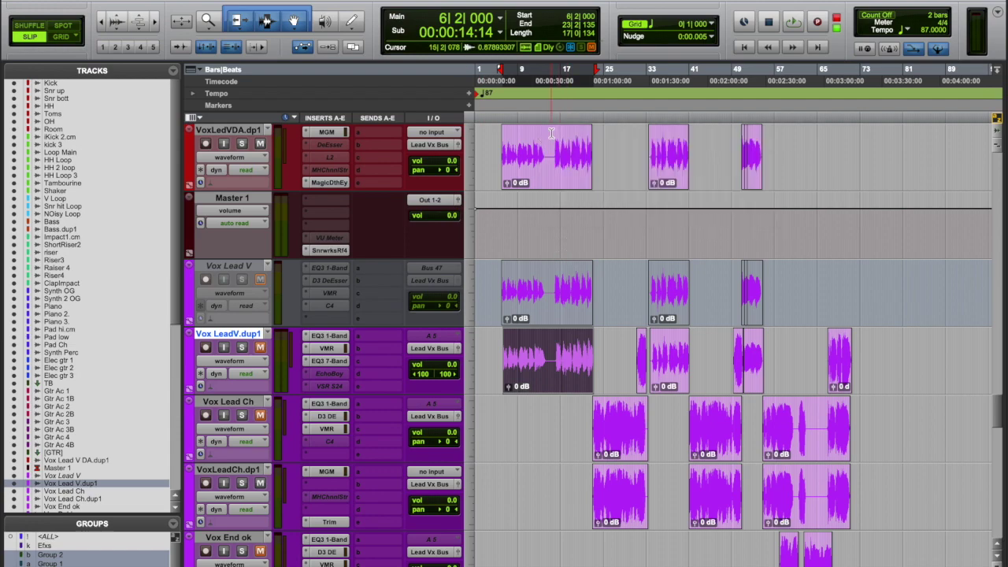
{"action": "key", "text": "super+Tab"}
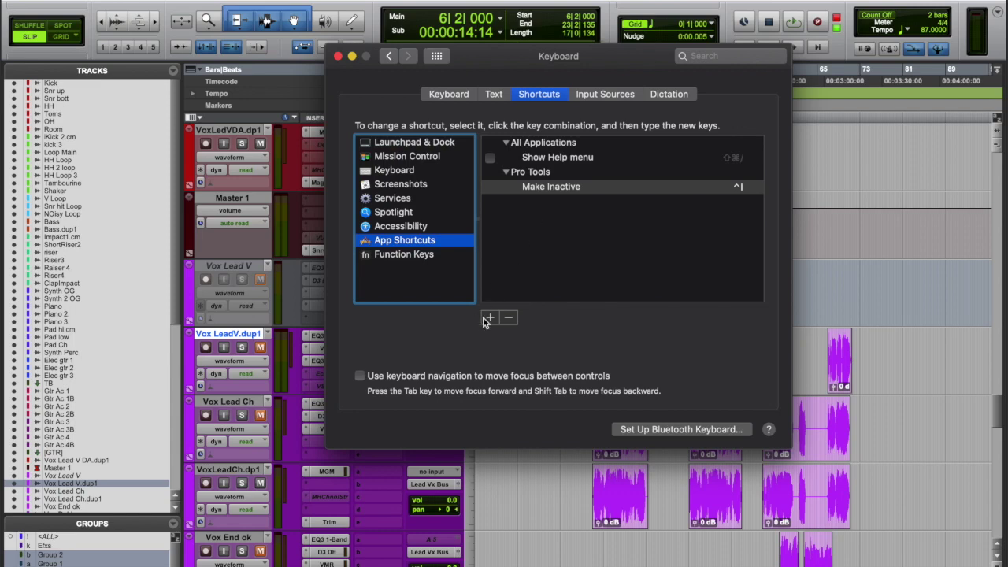
- Add a Pro Tools App Shortcut mapping 'Gain' to Ctrl+G, then quit System Preferences
{"action": "left_click", "coordinate": [486, 319]}
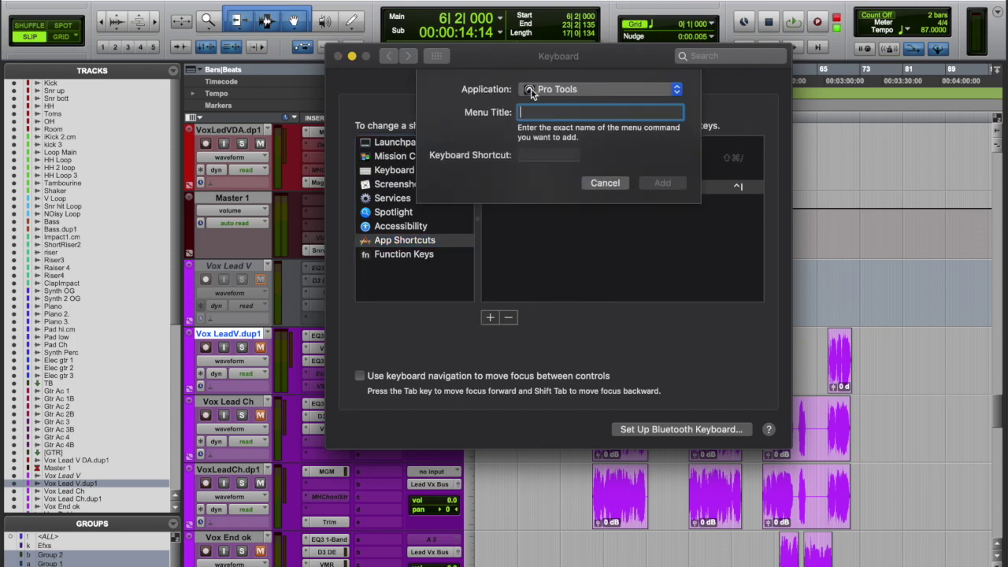
{"action": "left_click", "coordinate": [558, 89]}
{"action": "left_click", "coordinate": [558, 89]}
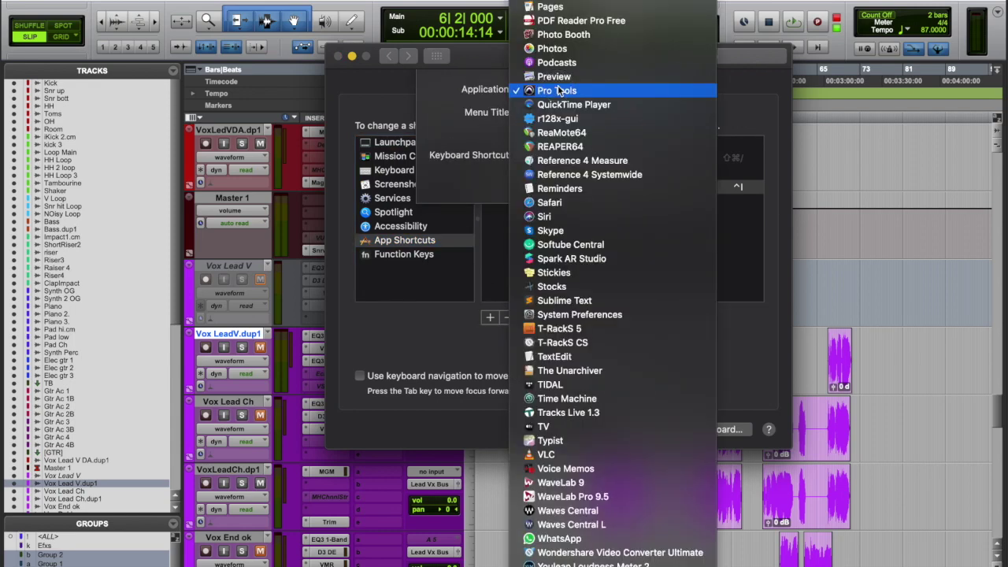
{"action": "type", "text": "Gain"}
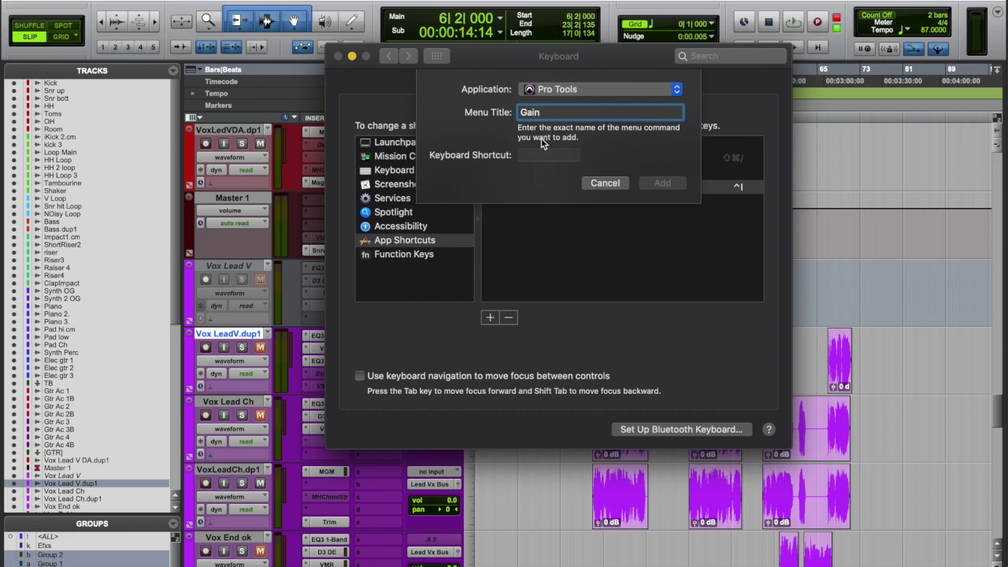
{"action": "left_click", "coordinate": [533, 154]}
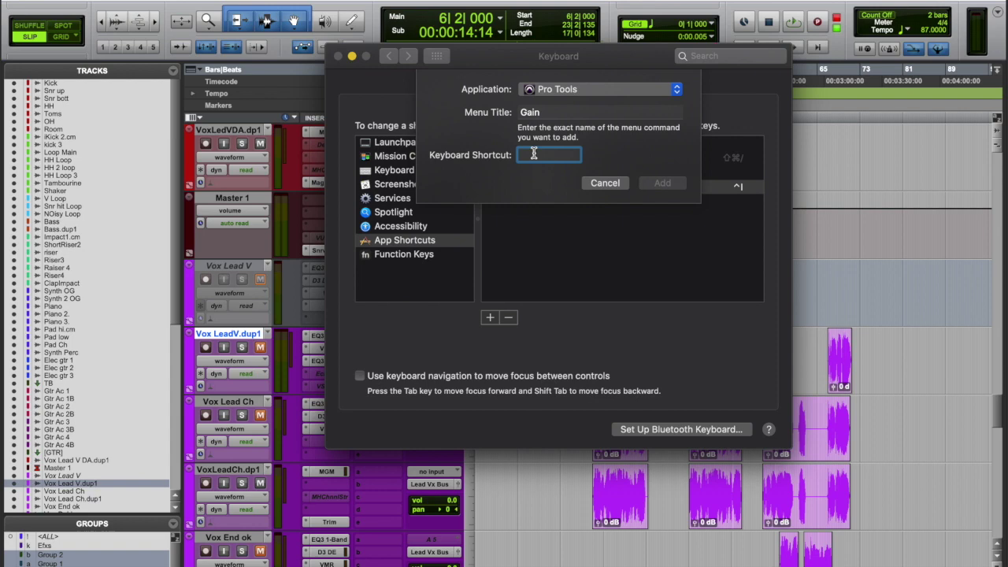
{"action": "key", "text": "ctrl+g"}
{"action": "left_click", "coordinate": [666, 186]}
{"action": "key", "text": "super+q"}
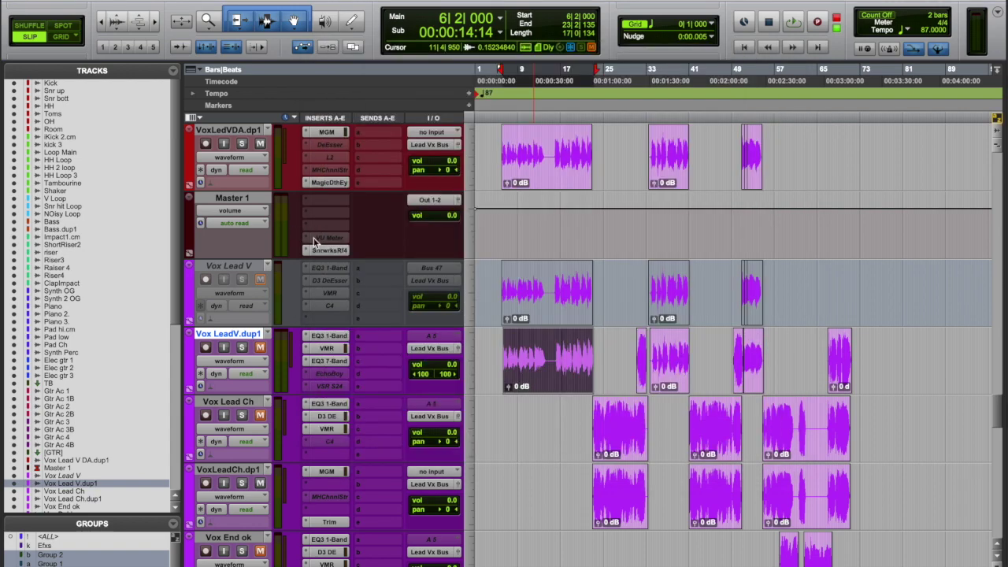
- Render AudioSuite Gain at -24.4 dB onto the first Vox LeadV.dup1 clip using Ctrl+G
{"action": "key", "text": "ctrl+g"}
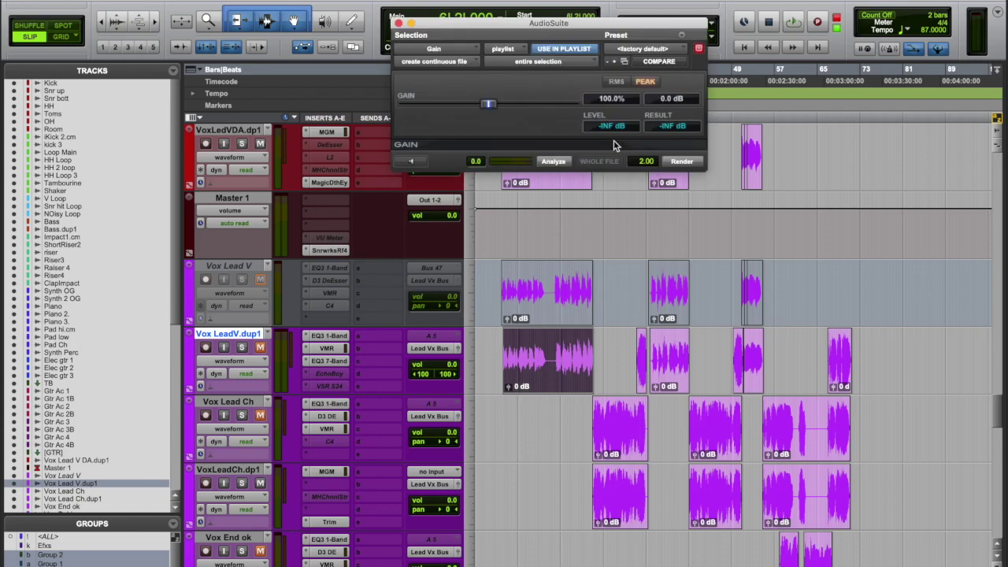
{"action": "left_click_drag", "start_coordinate": [495, 110], "coordinate": [471, 106]}
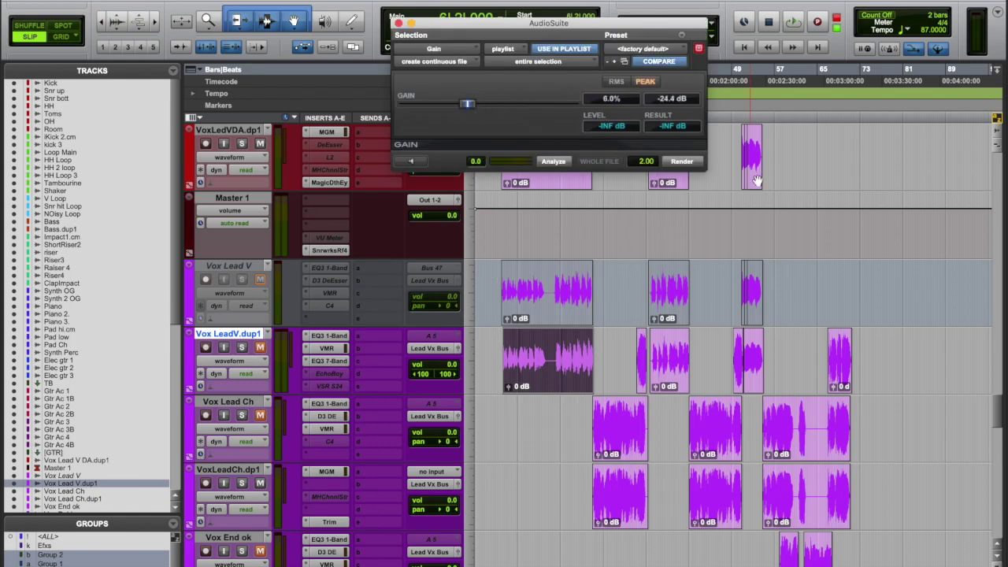
{"action": "left_click", "coordinate": [682, 163]}
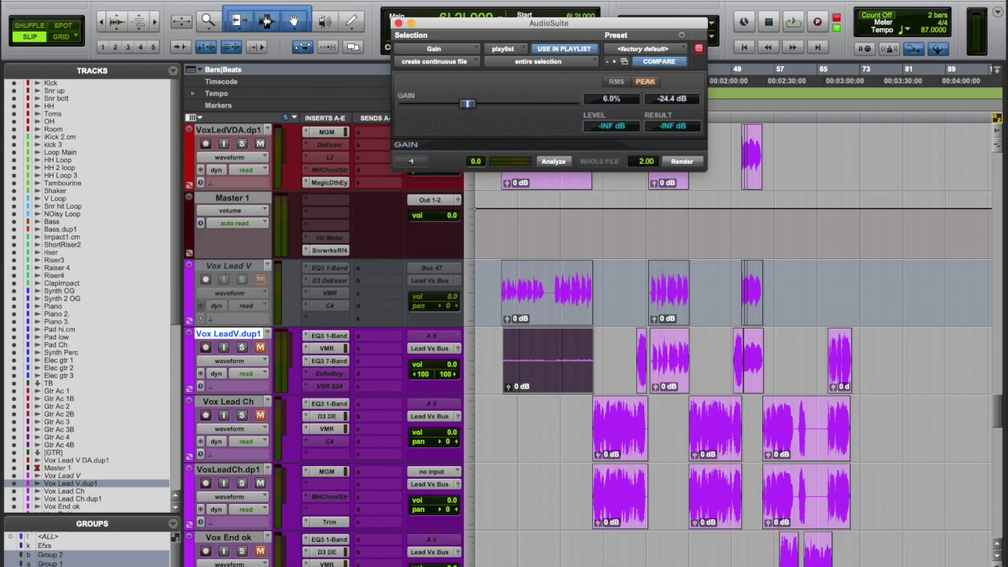
{"action": "left_click", "coordinate": [430, 1]}
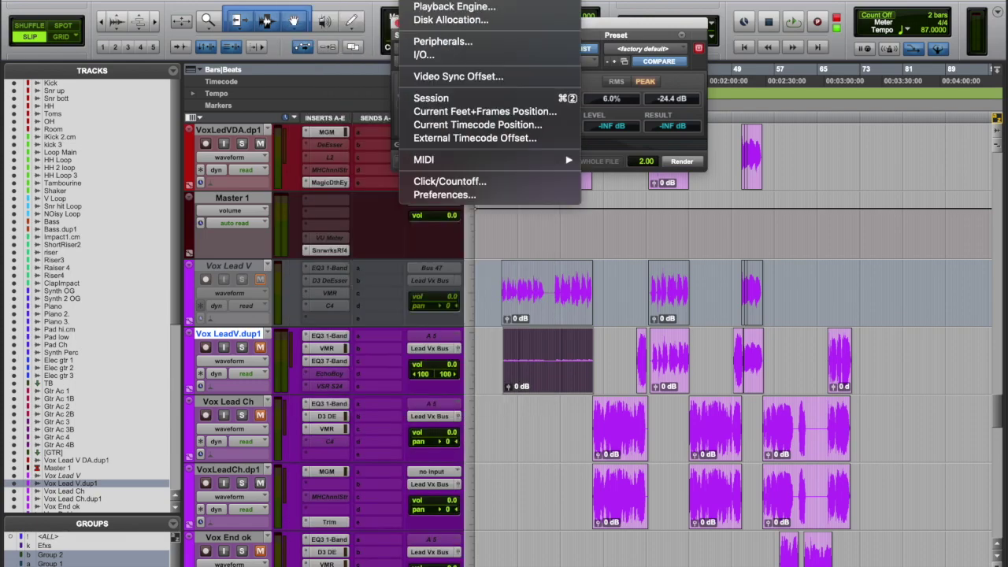
- Open and close MIDI Real-Time Properties from the menus, then close the AudioSuite Gain window
{"action": "mouse_move", "coordinate": [271, 2]}
{"action": "mouse_move", "coordinate": [203, 1]}
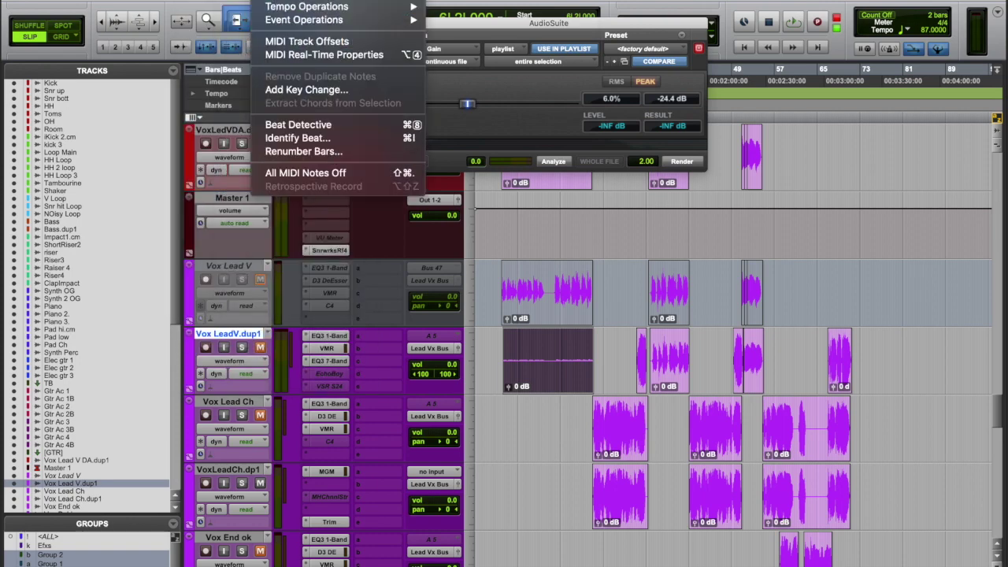
{"action": "left_click", "coordinate": [413, 61]}
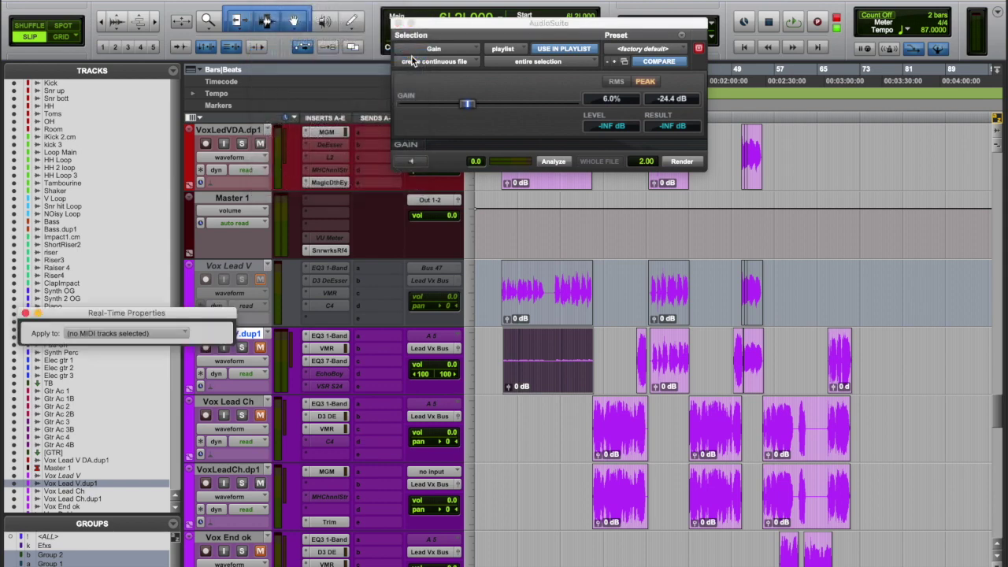
{"action": "left_click", "coordinate": [25, 312]}
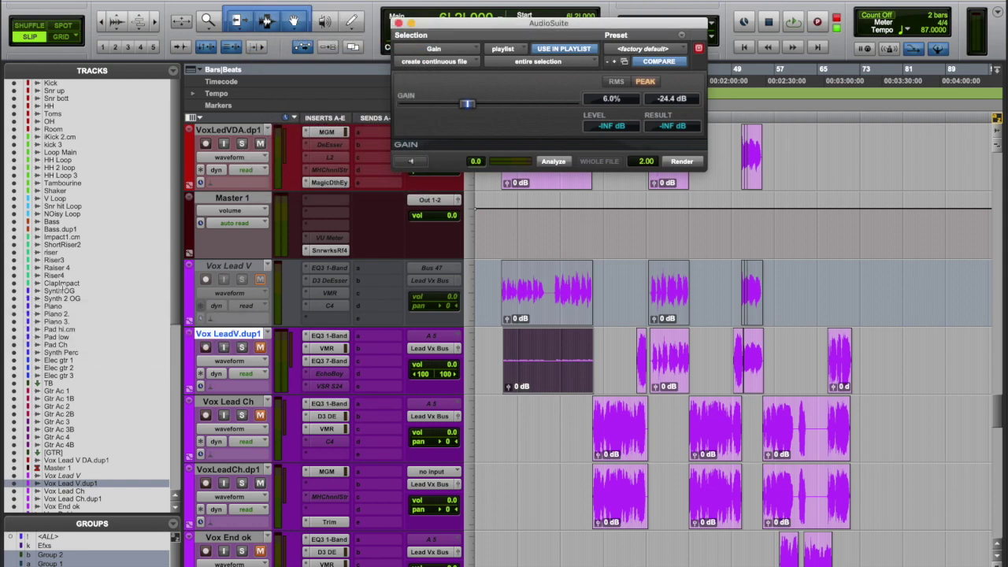
{"action": "left_click", "coordinate": [399, 23]}
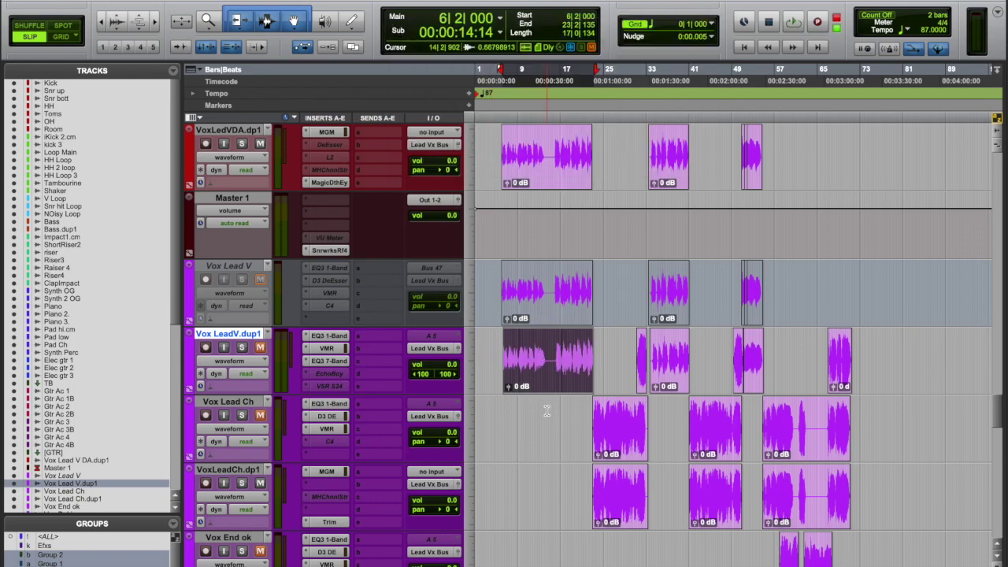
- Switch to System Preferences' Keyboard Shortcuts and show the Accessibility category
{"action": "key", "text": "super+Tab"}
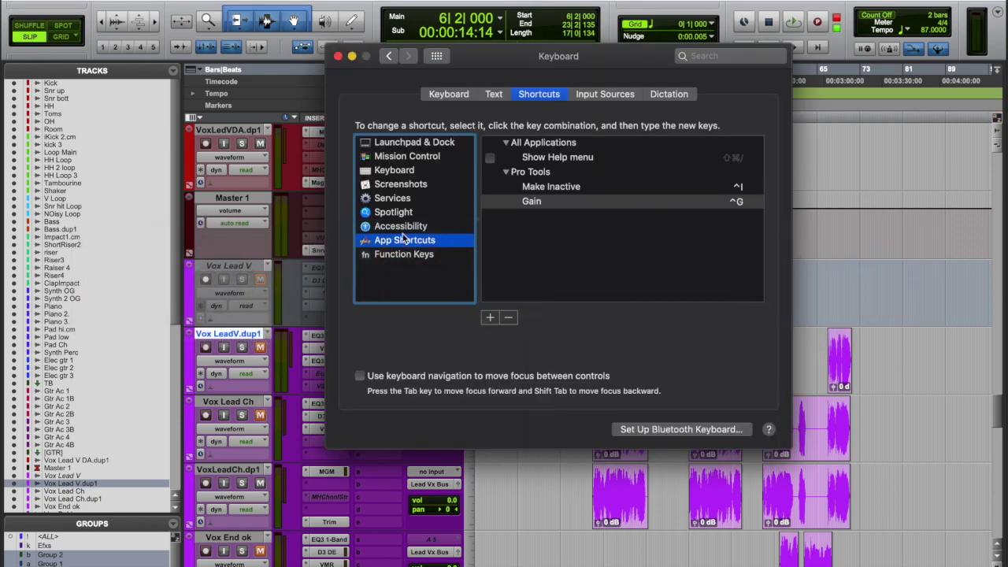
{"action": "left_click", "coordinate": [402, 228]}
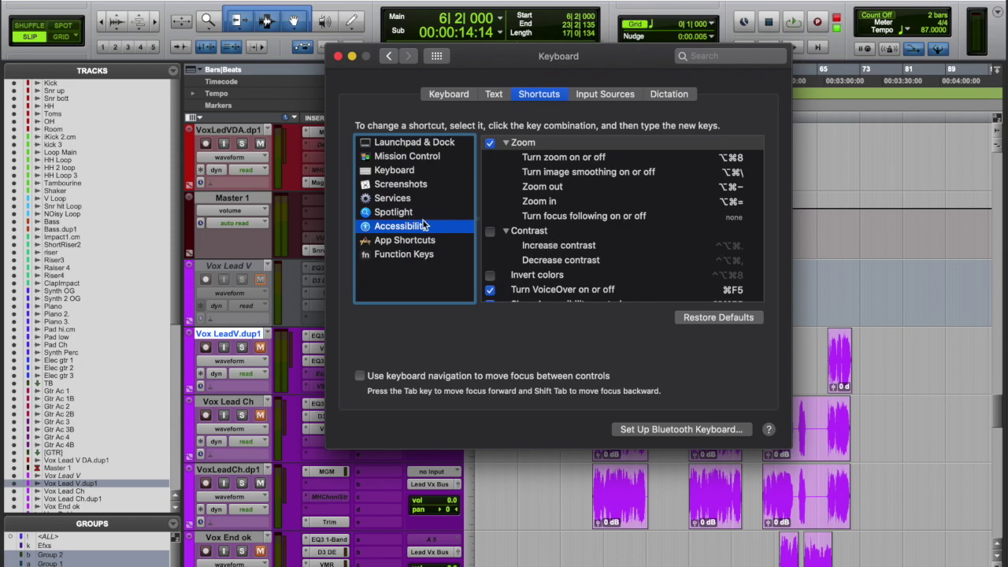
- Set the edit point on the VoxLeadCh.dp1 track at 8|1|770
{"action": "left_click", "coordinate": [512, 484]}
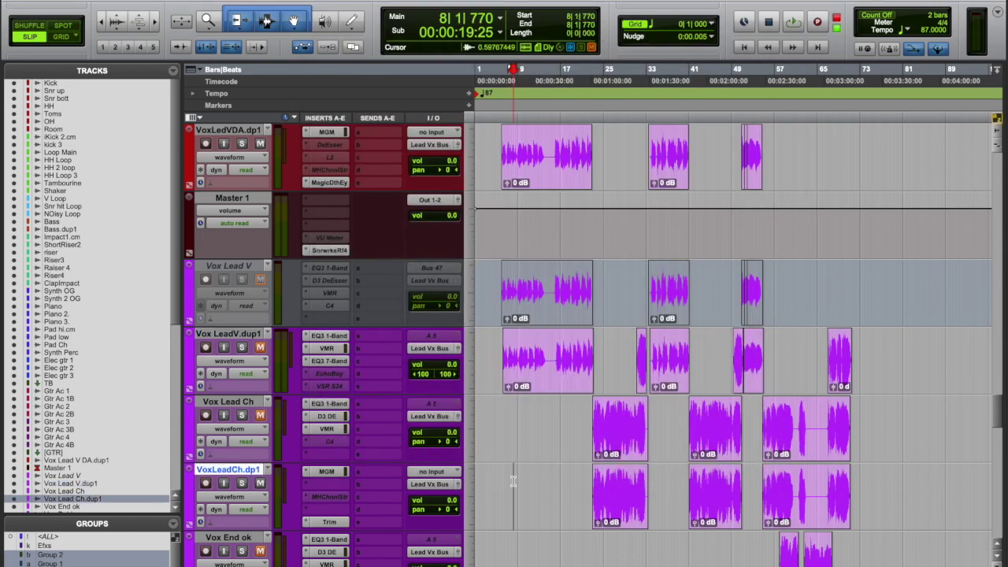